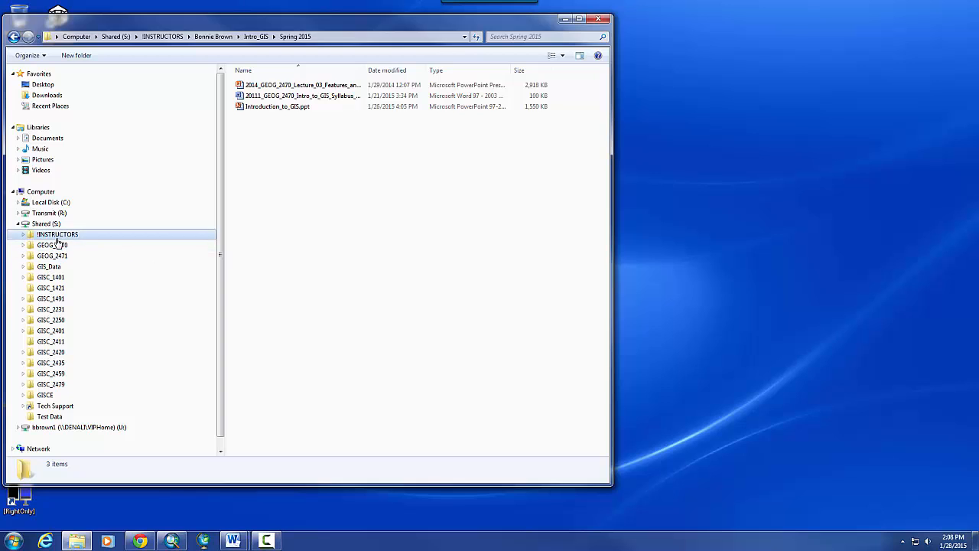
- Open the USA folder inside the instructor's folder under !INSTRUCTORS in Explorer
left_click(59, 236)
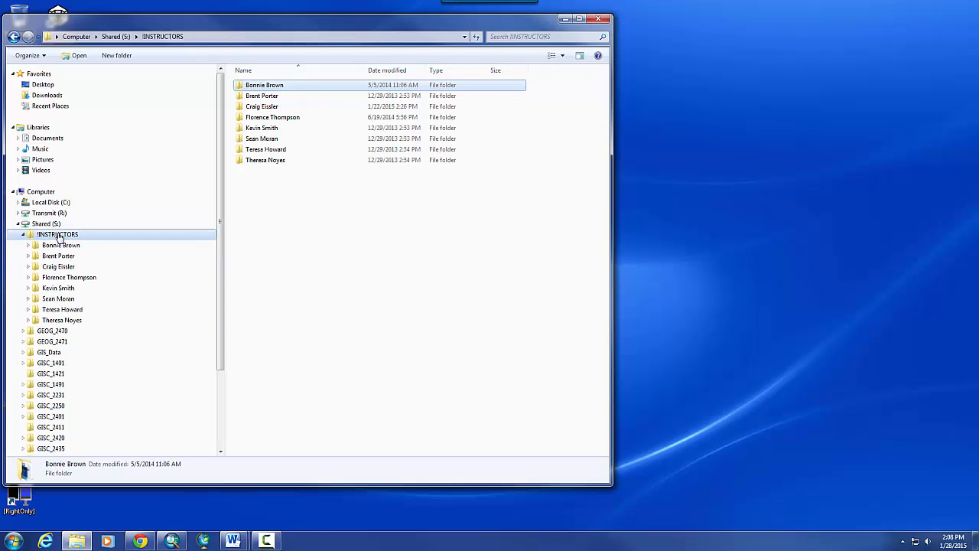
double_click(262, 86)
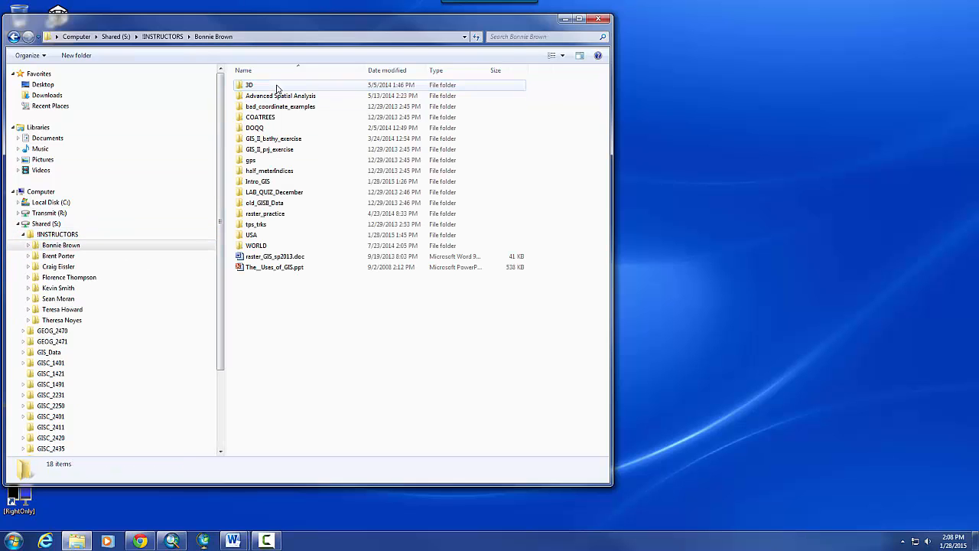
double_click(266, 184)
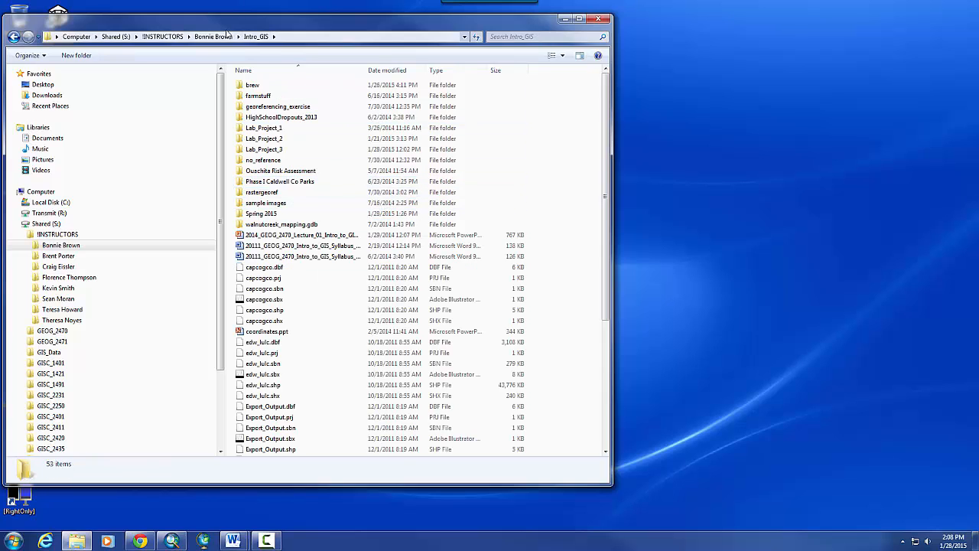
left_click(220, 36)
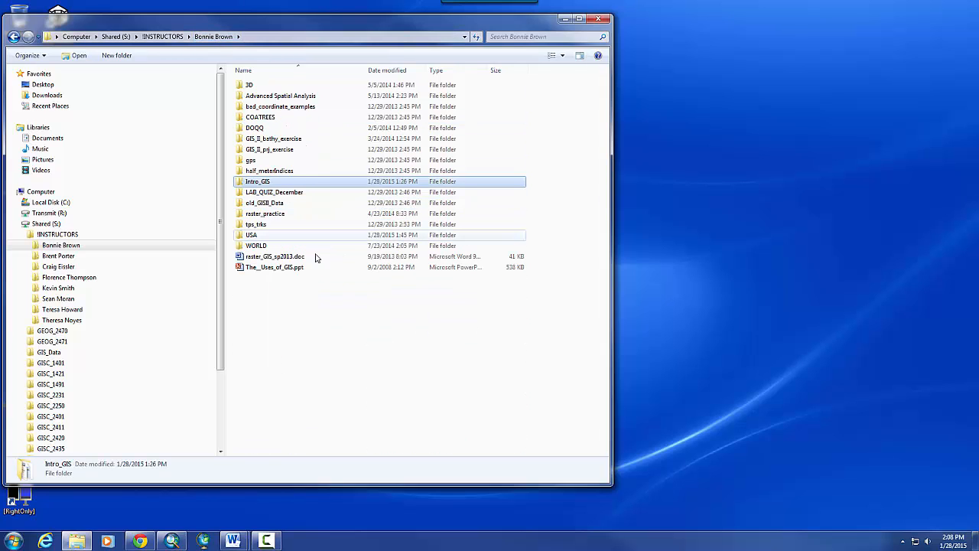
mouse_move(281, 235)
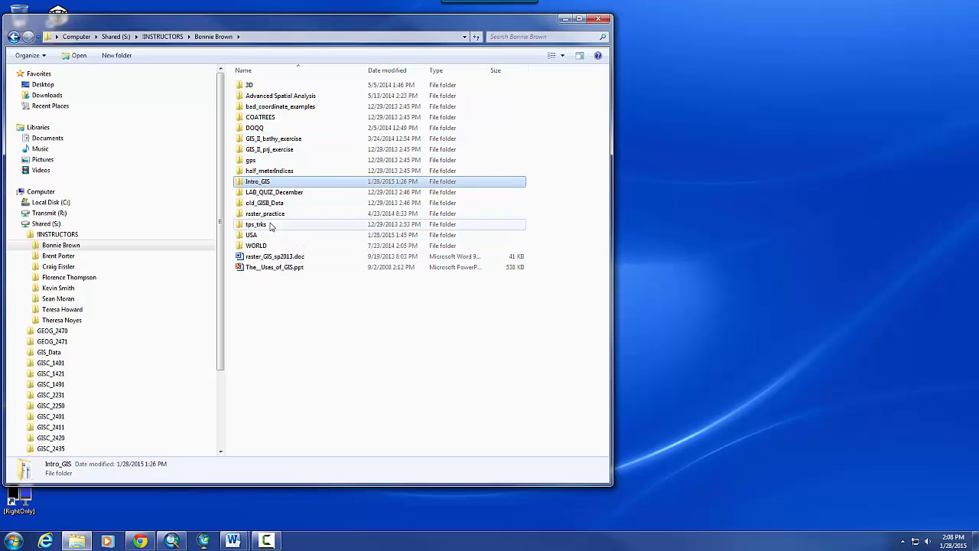
double_click(260, 237)
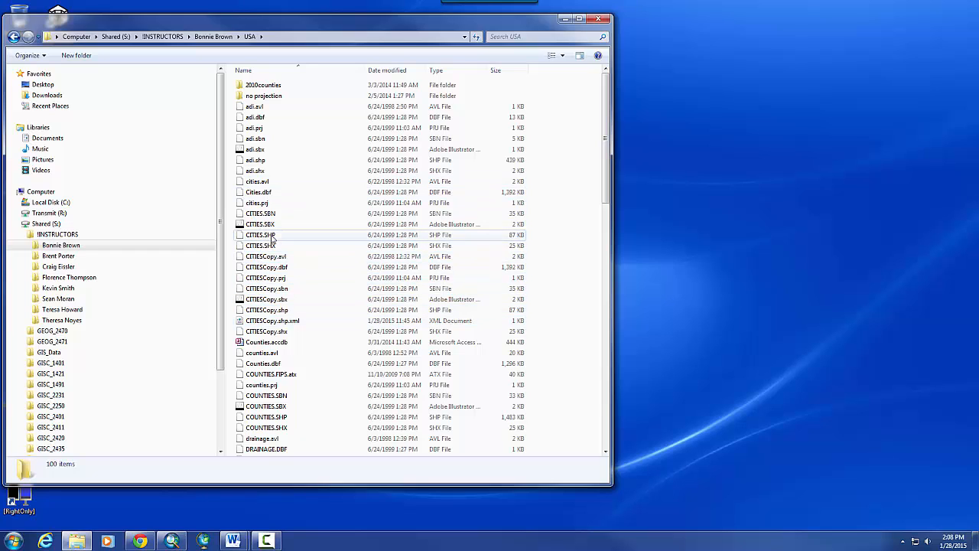
- Select CITIESCopy.avl in the USA folder and bring up the Start menu
left_click(265, 256)
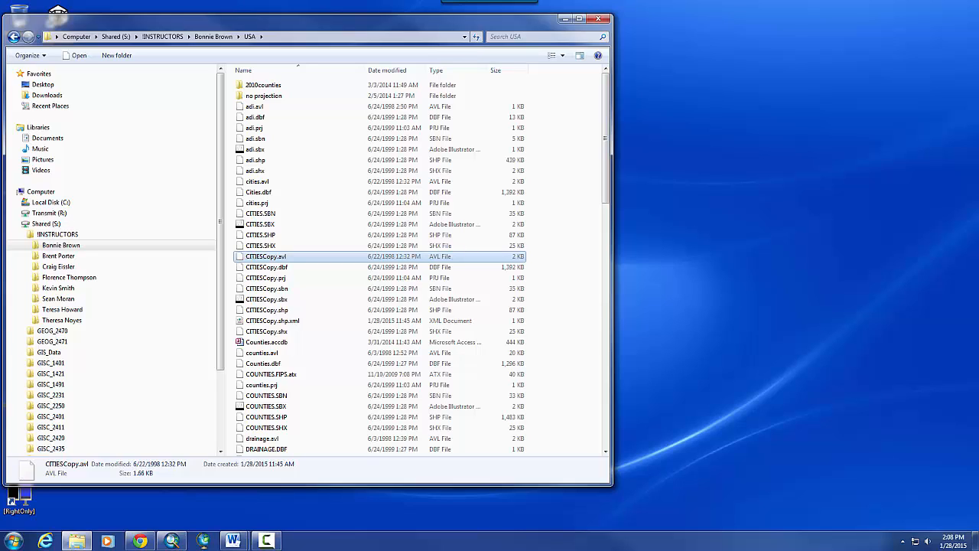
key("alt+Tab")
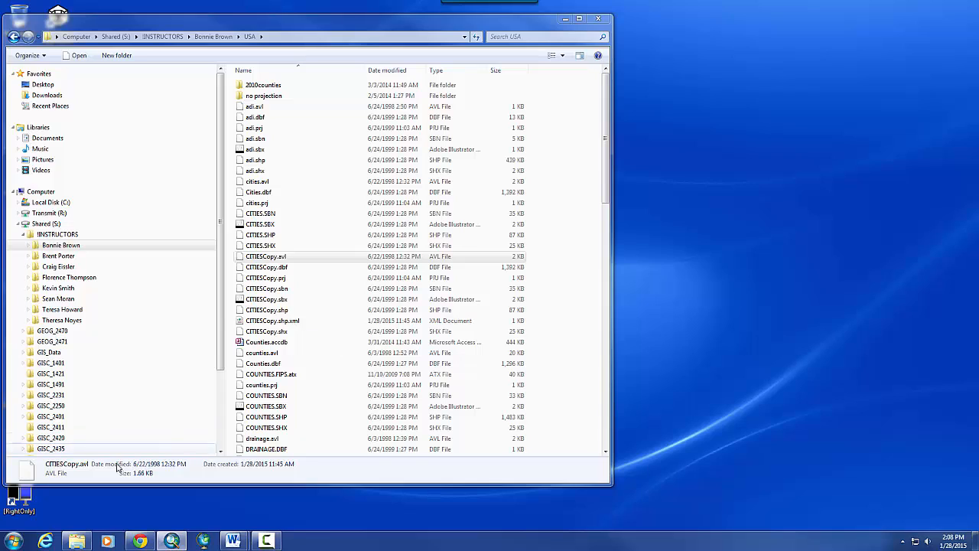
left_click(11, 542)
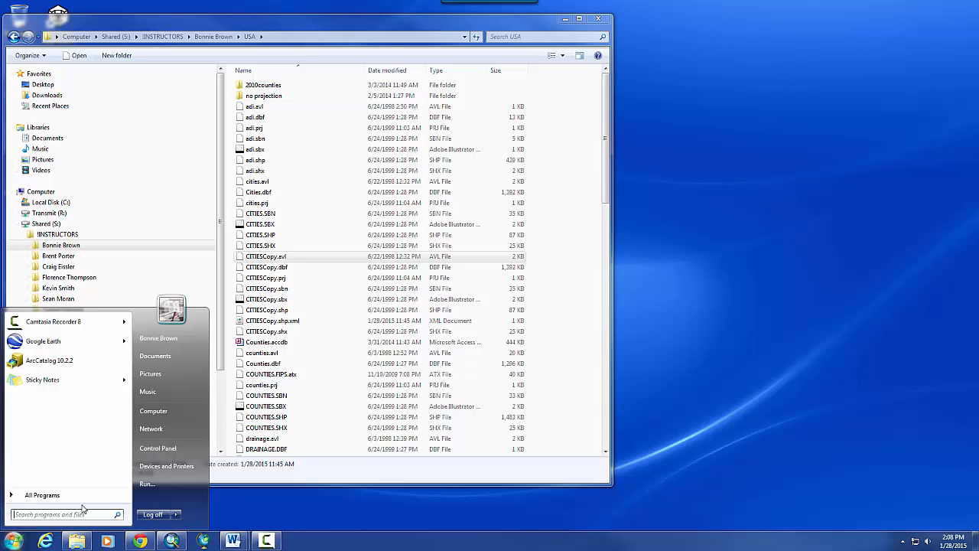
- Search the Start menu for 'arc' and pin ArcCatalog 10.2.2 to the taskbar
type("arc")
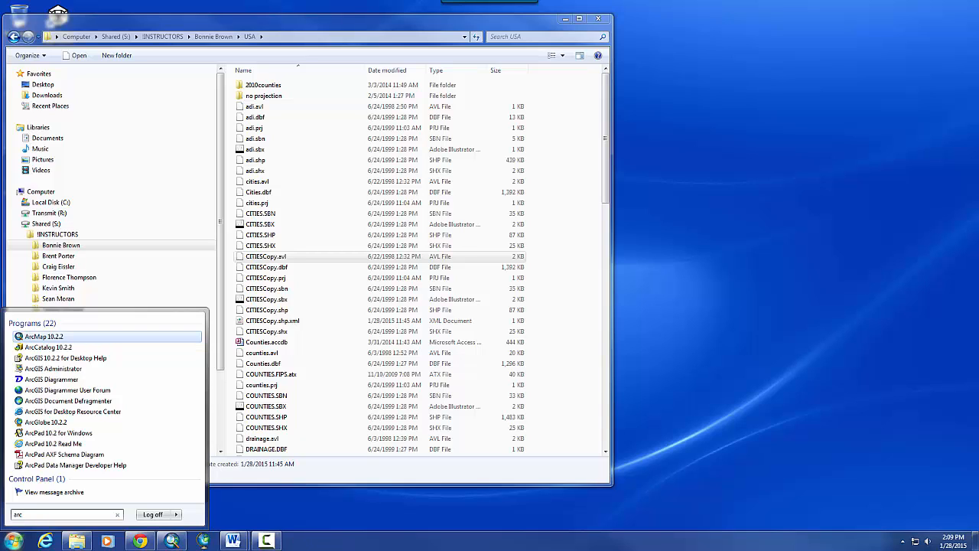
right_click(63, 347)
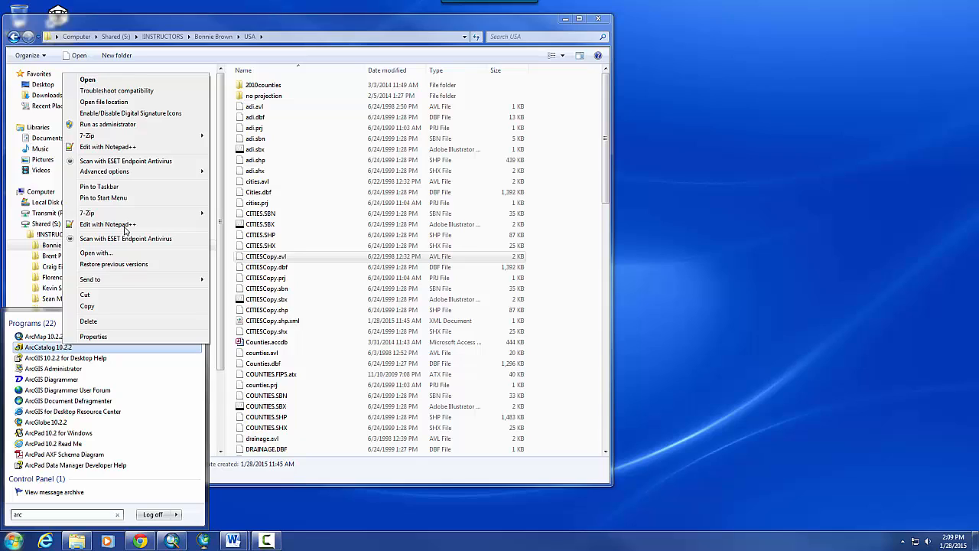
left_click(124, 187)
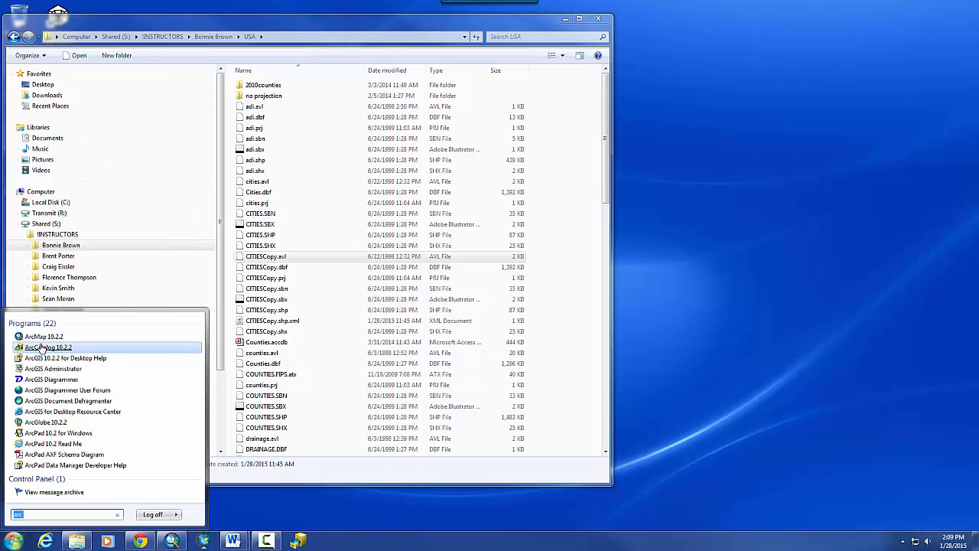
left_click(298, 541)
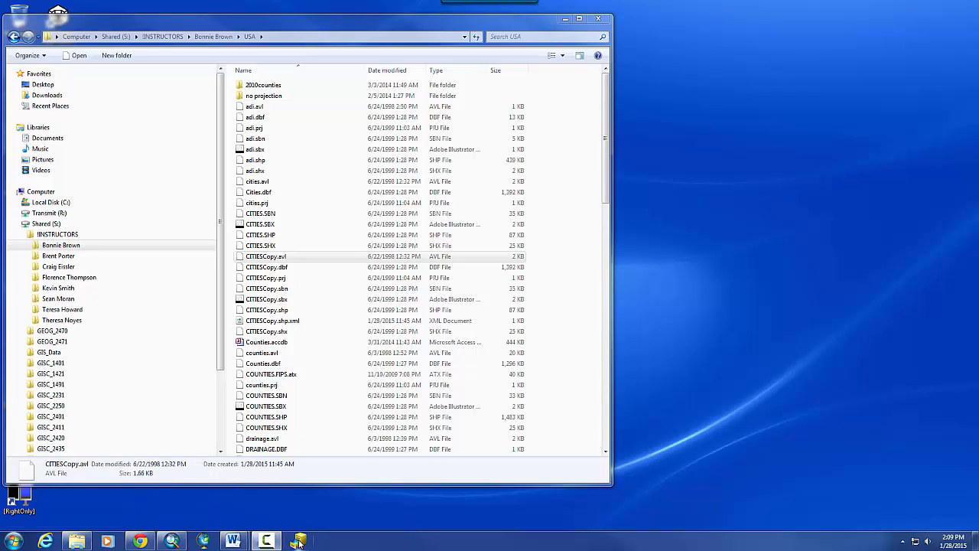
- Launch ArcCatalog from the taskbar and move its narrowed window to the right side
left_click(298, 542)
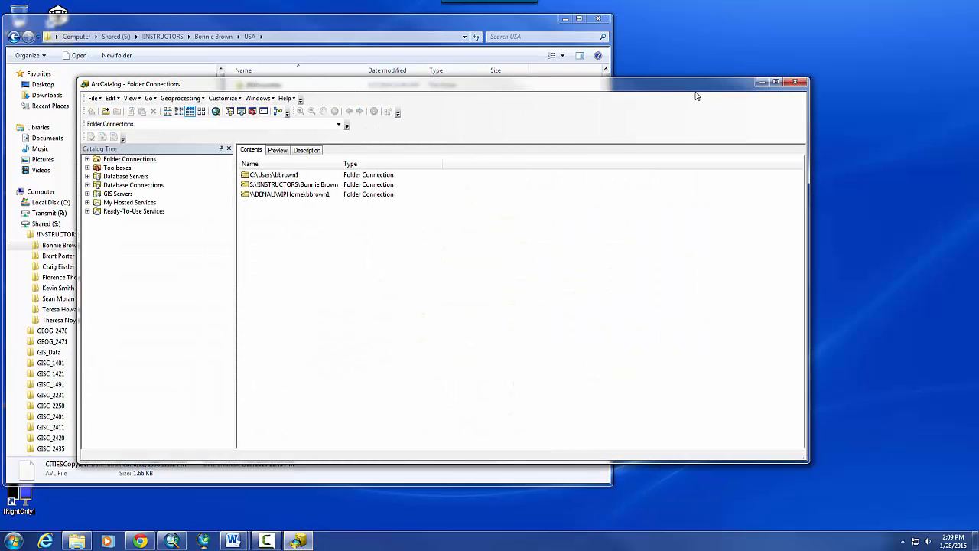
left_click_drag(604, 92, 824, 85)
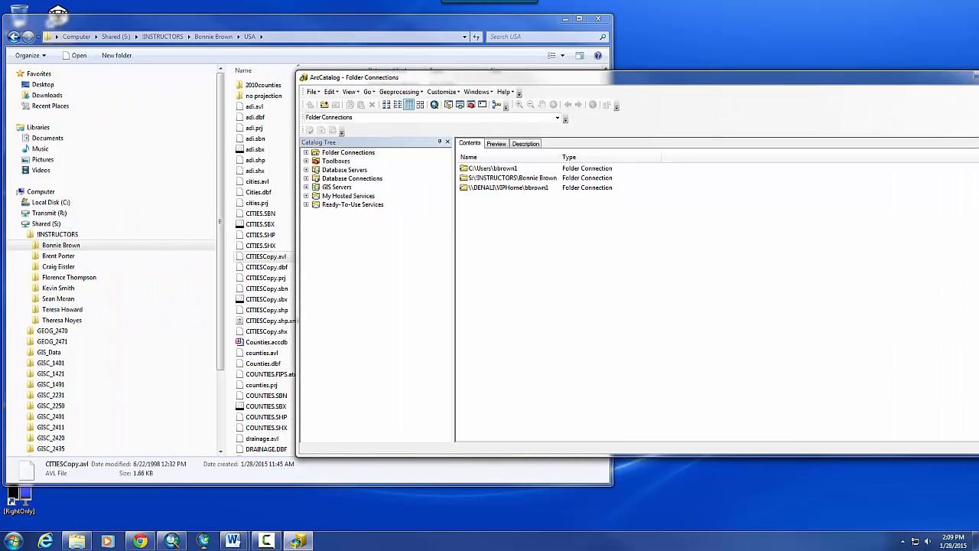
left_click_drag(978, 126, 697, 175)
left_click_drag(557, 85, 798, 67)
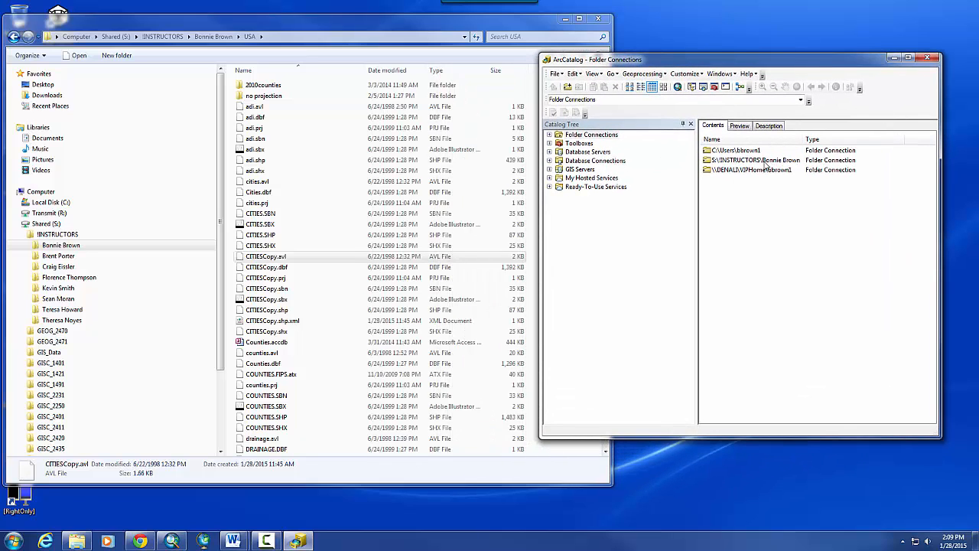
- Open the USA folder through the instructor's folder connection, then resize ArcCatalog and Explorer side by side
double_click(713, 160)
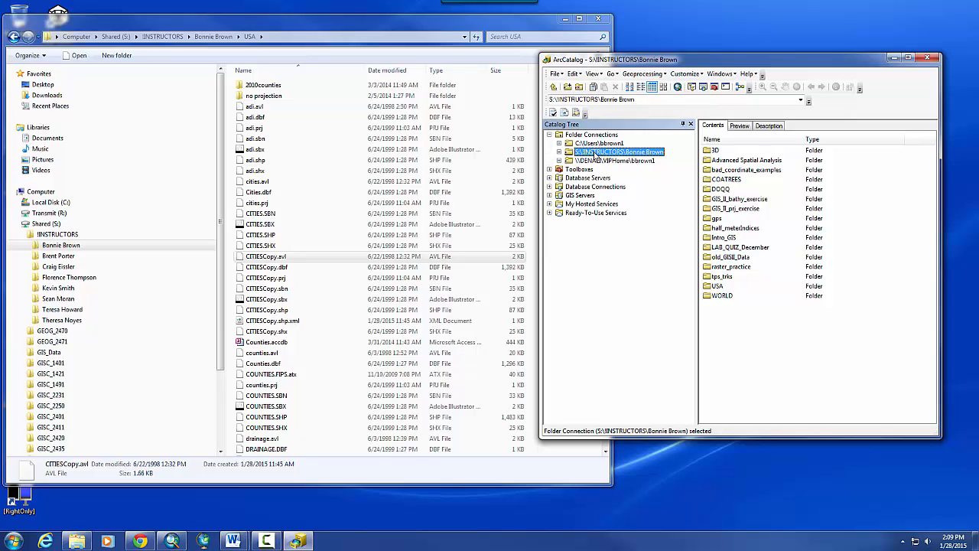
double_click(716, 285)
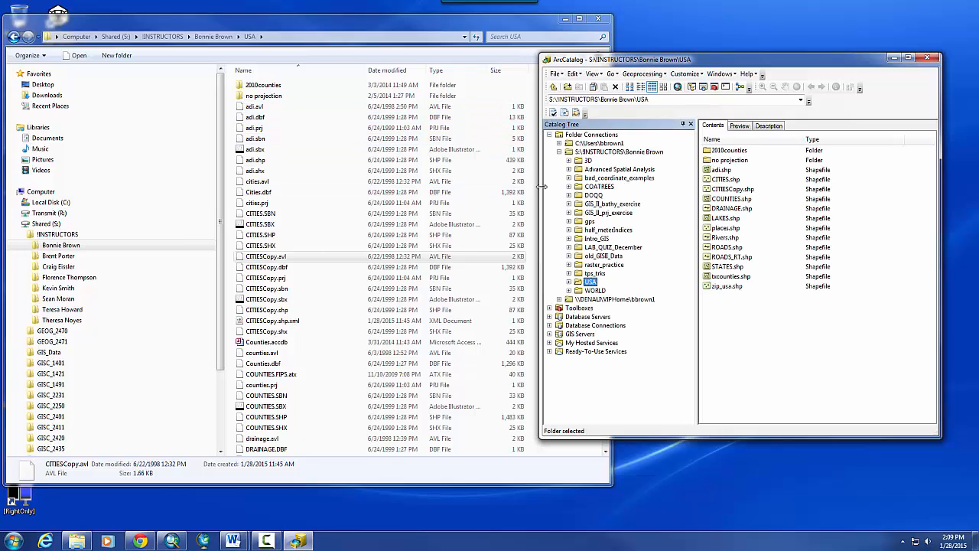
left_click_drag(544, 183, 572, 183)
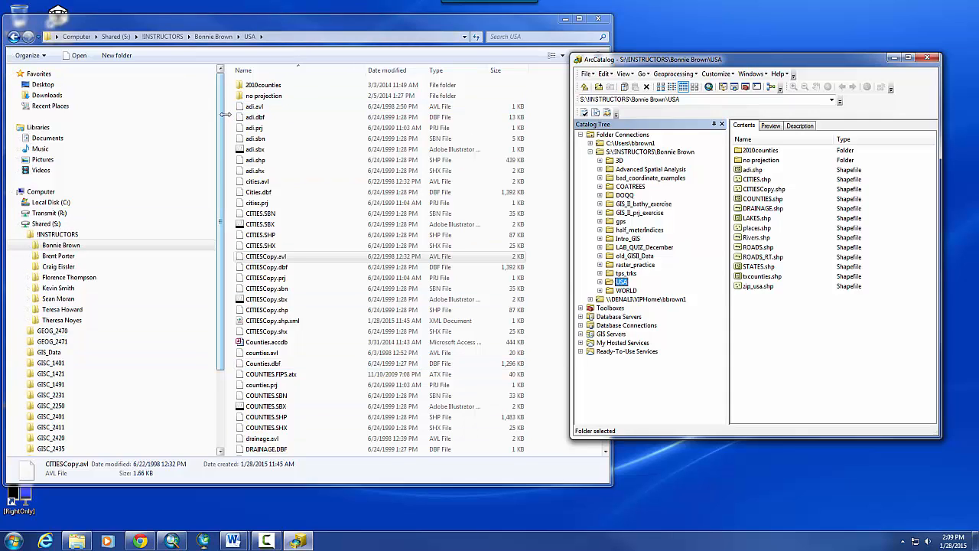
left_click_drag(226, 114, 165, 115)
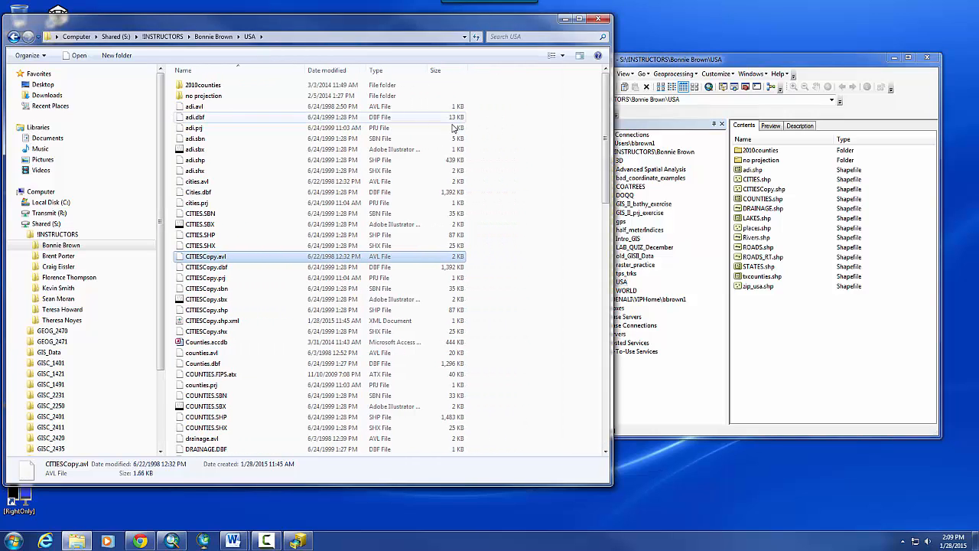
left_click_drag(612, 156, 508, 153)
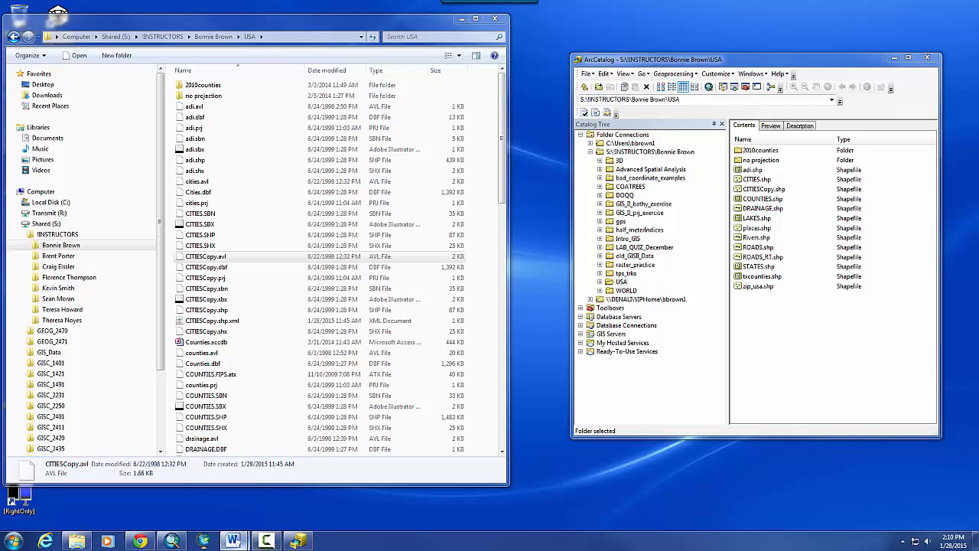
- Put the heading 'ESRI FILES' on its own line above SHP in Word, then maximize ArcMap
mouse_move(237, 541)
left_click_drag(978, 14, 423, 71)
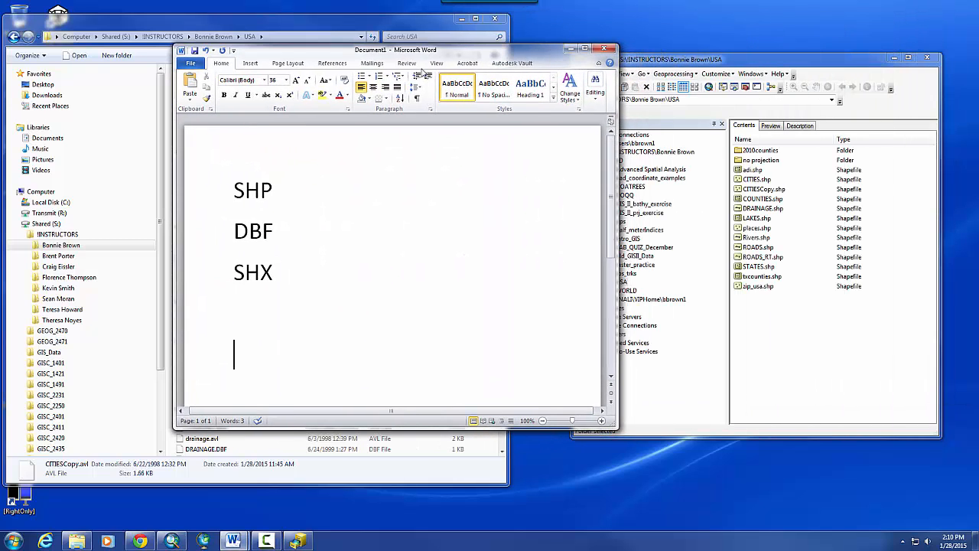
left_click(228, 190)
type("ESRI")
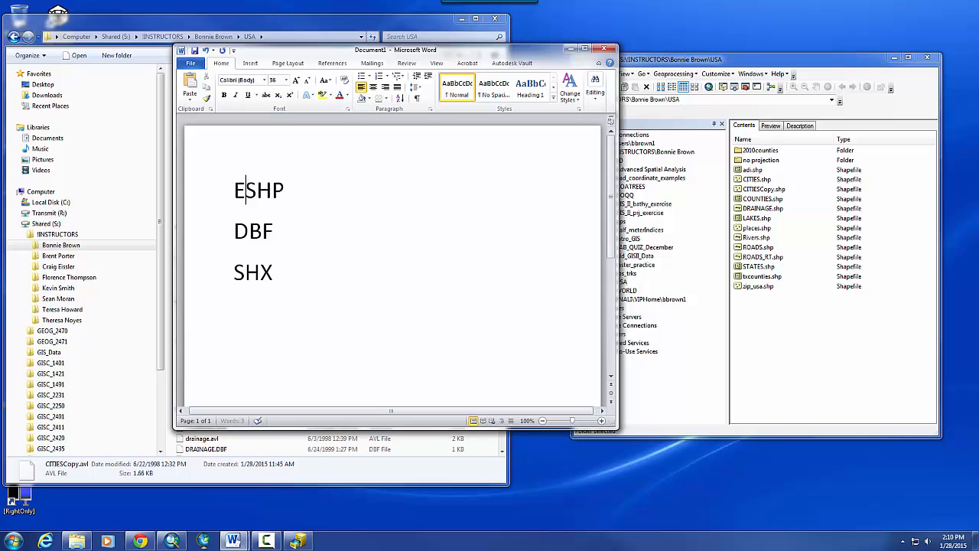
type(" FILES")
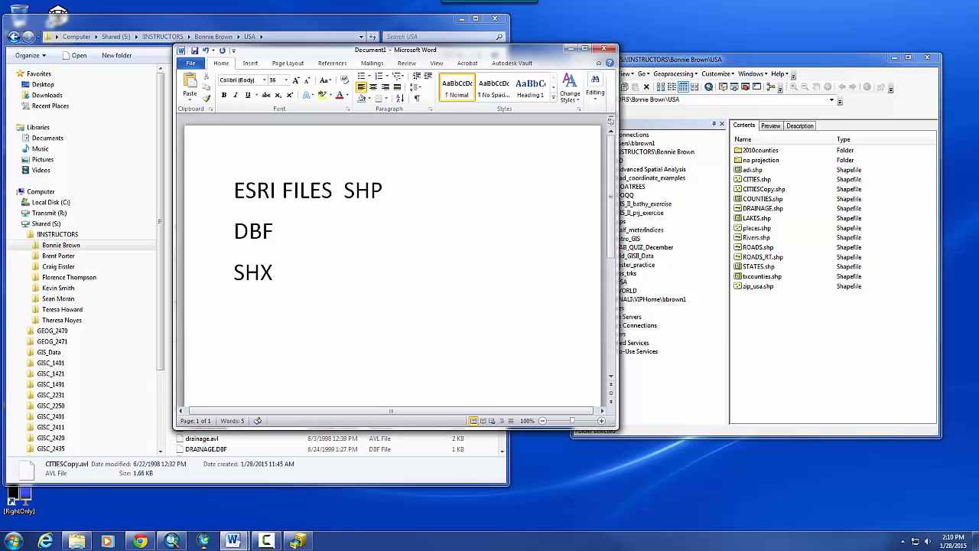
left_click(227, 237)
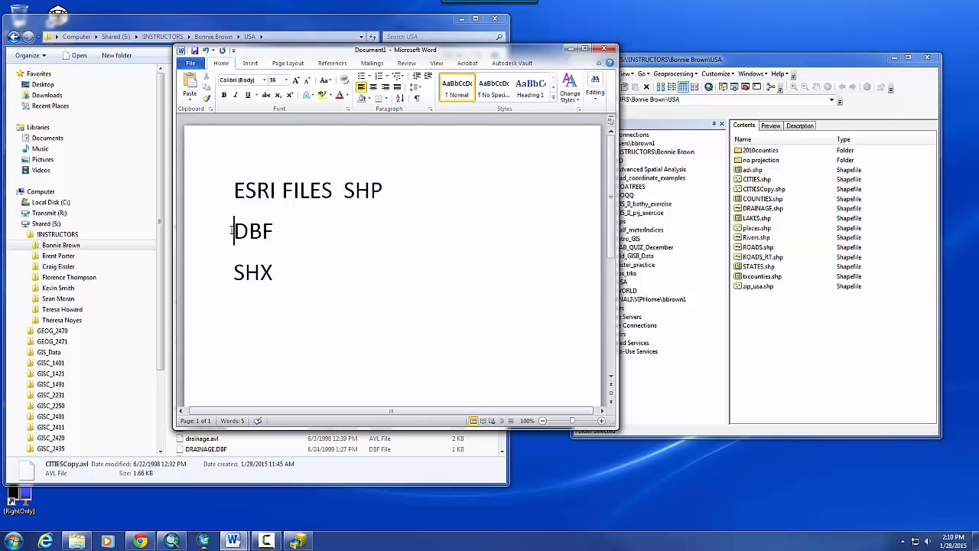
left_click(345, 190)
key("Return")
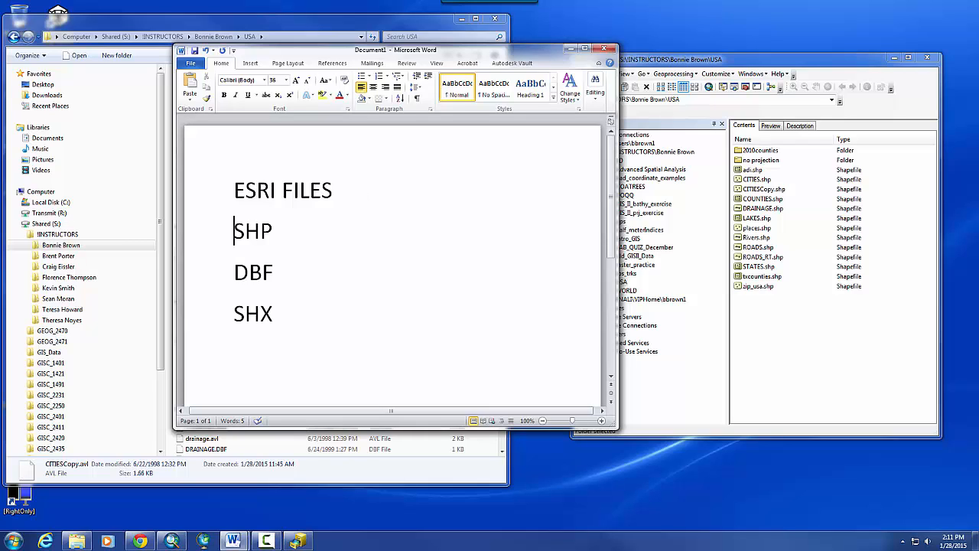
left_click_drag(978, 4, 439, 5)
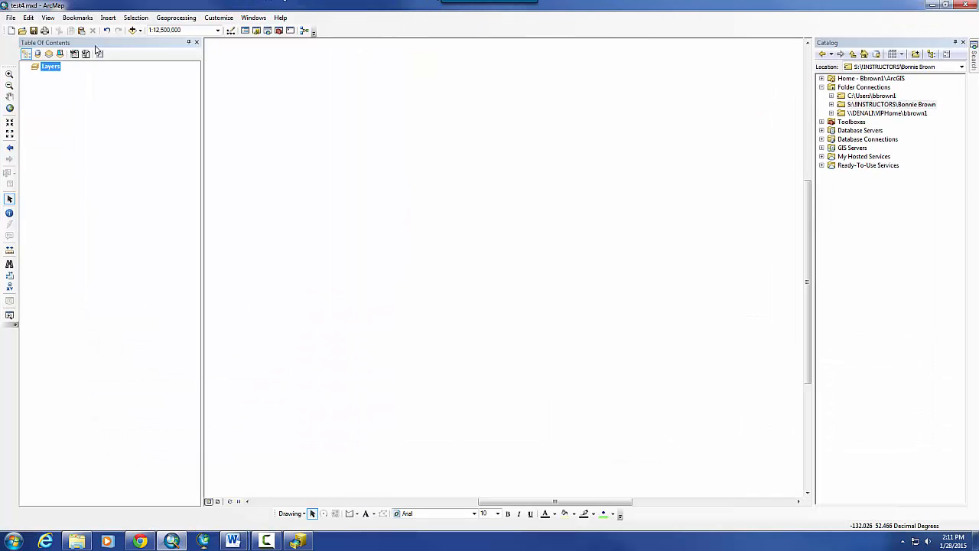
- Add STATES.shp to the empty map via Add Data
left_click(133, 29)
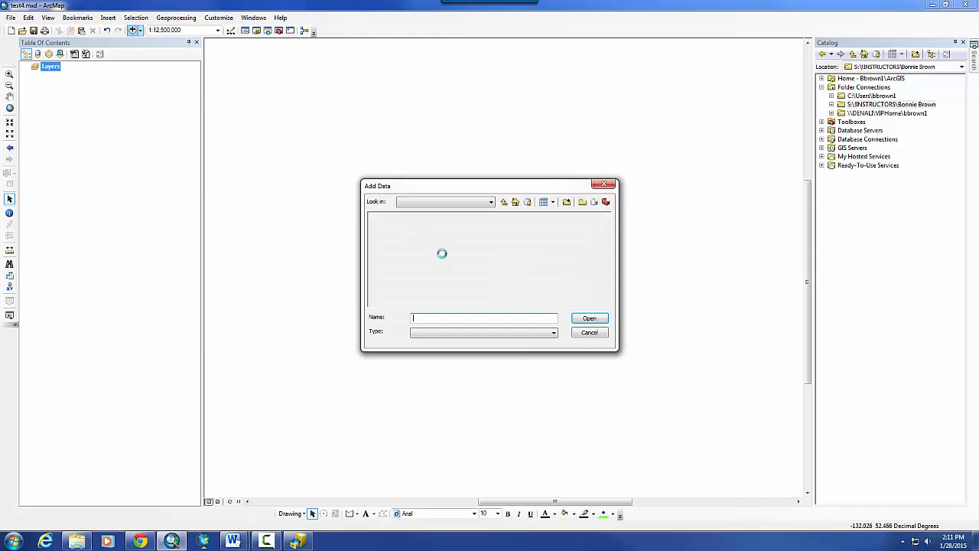
double_click(449, 242)
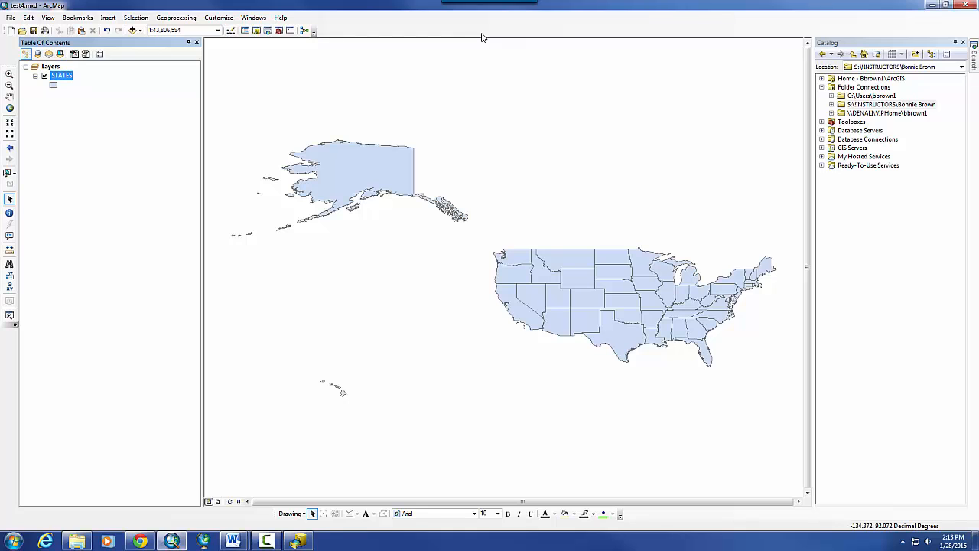
double_click(241, 9)
left_click_drag(245, 14, 252, 19)
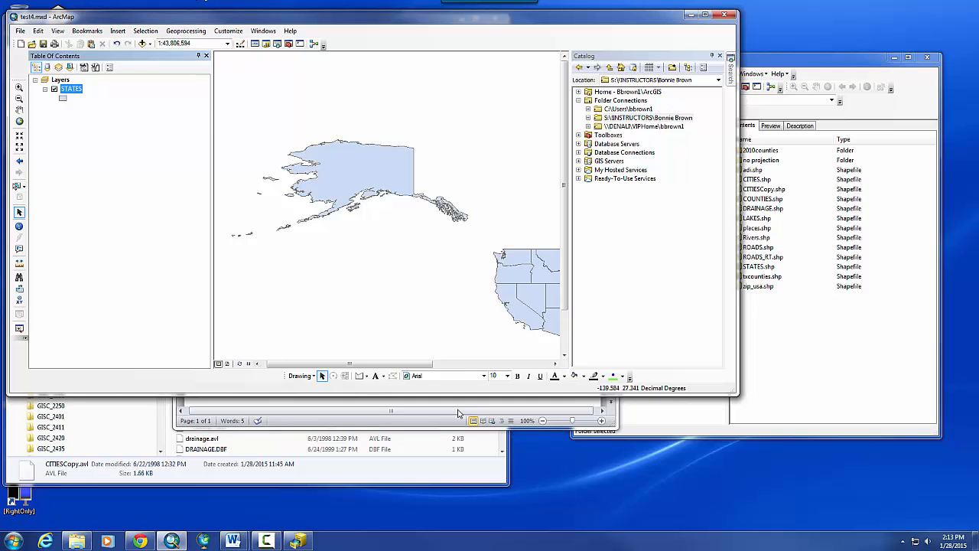
left_click_drag(406, 19, 978, 23)
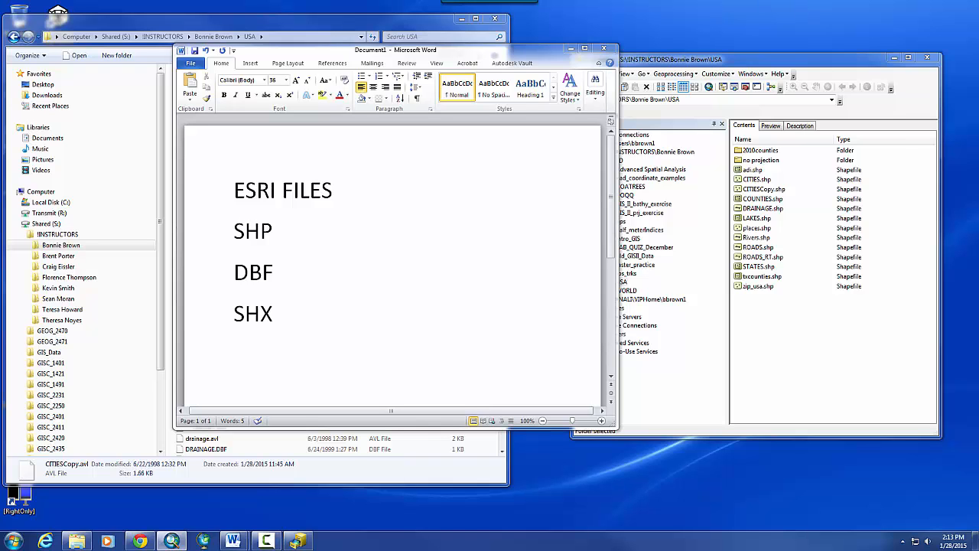
left_click_drag(548, 2, 546, 4)
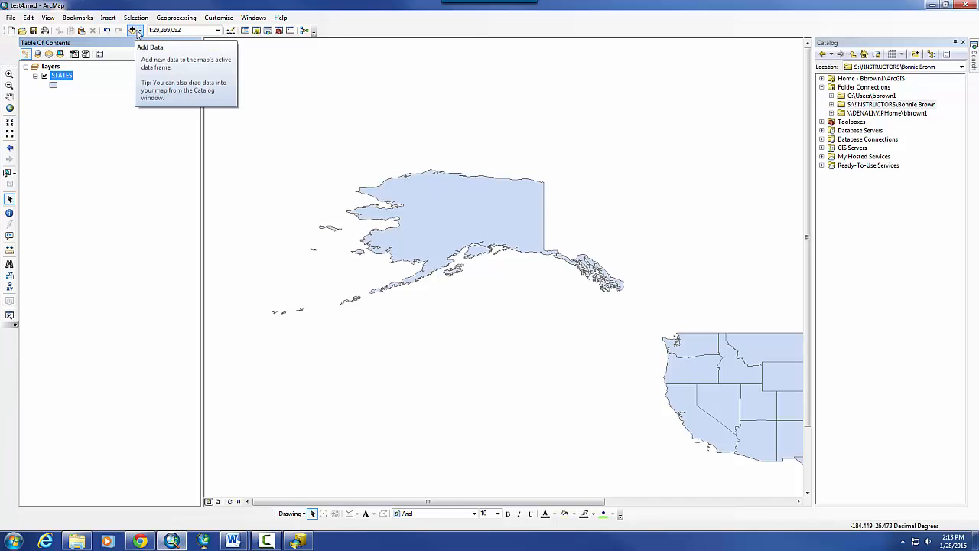
- Add DRAINAGE.shp and CITIES.shp from the instructor's USA folder to the map
left_click(140, 32)
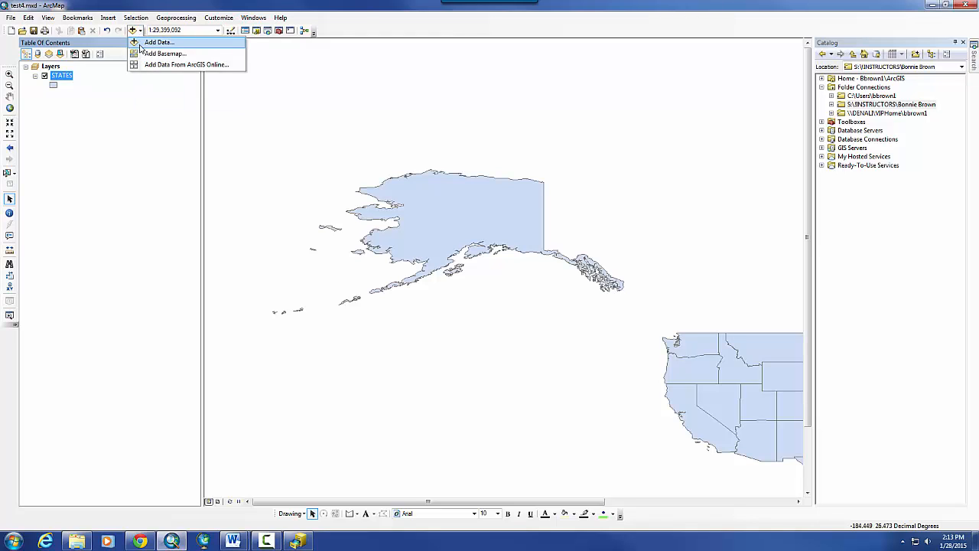
left_click(141, 44)
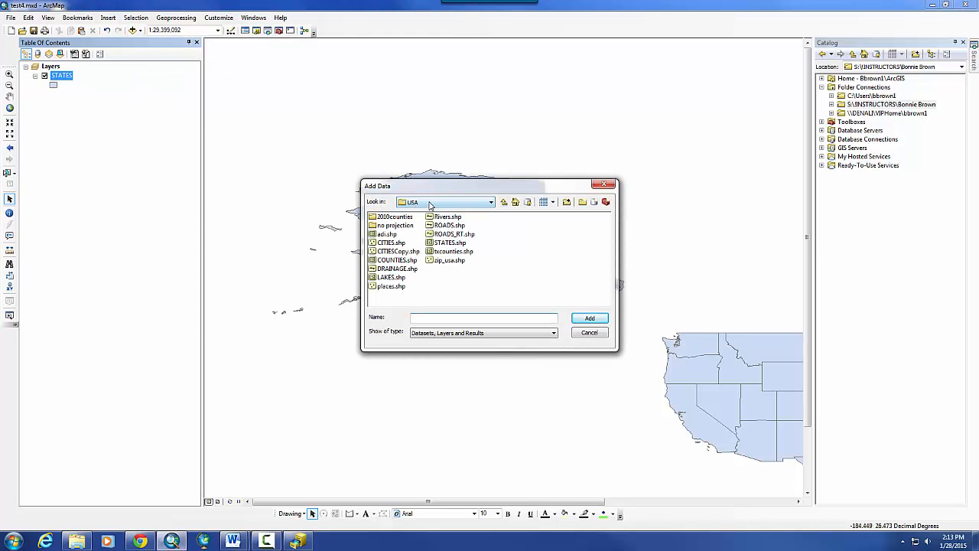
left_click(454, 204)
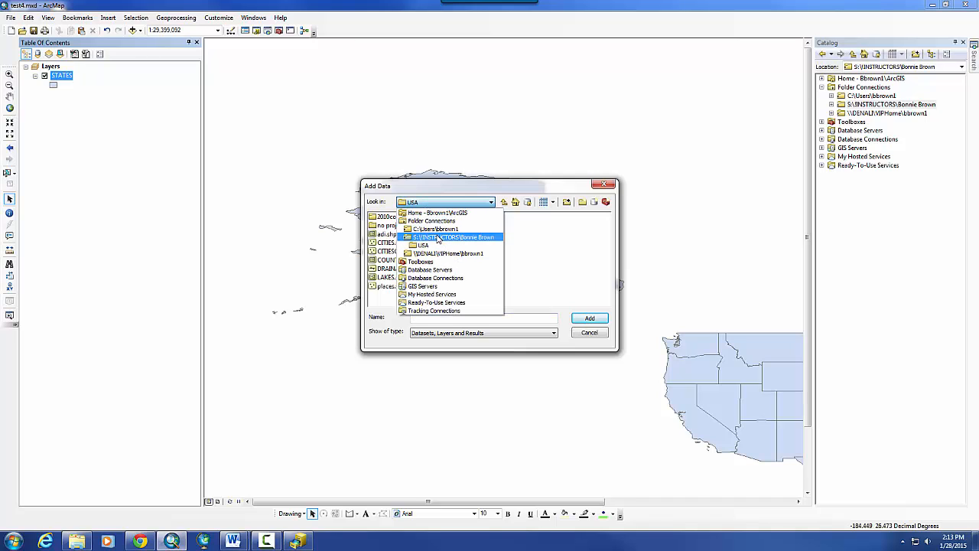
left_click(439, 238)
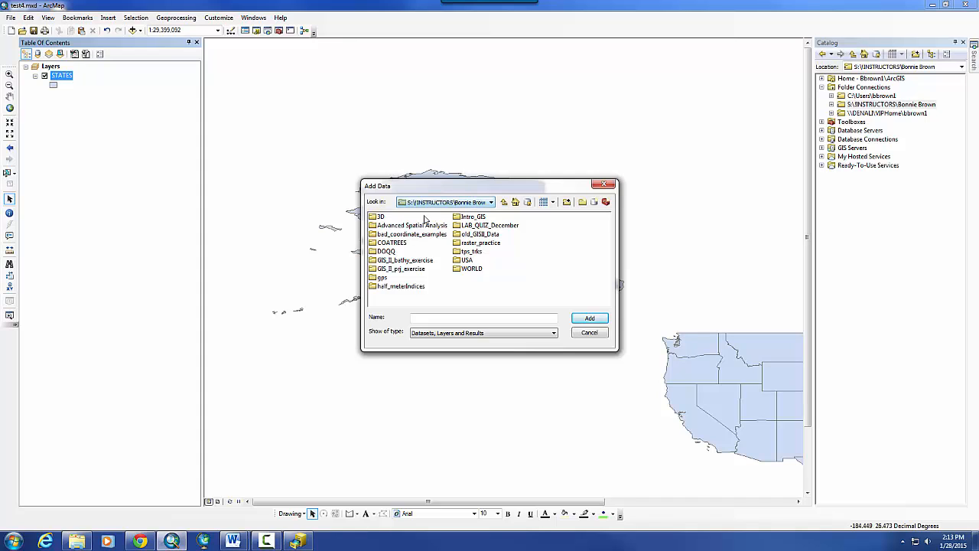
double_click(466, 261)
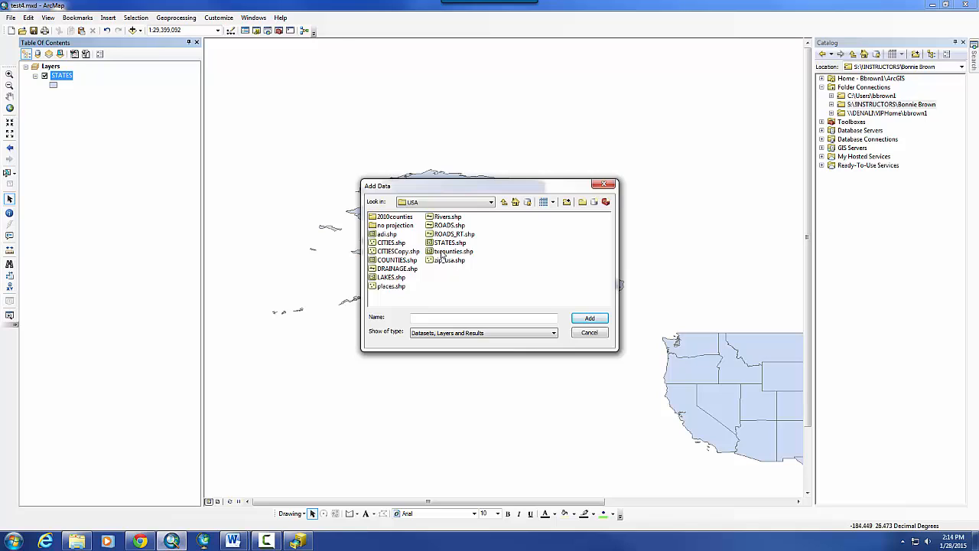
left_click(449, 243)
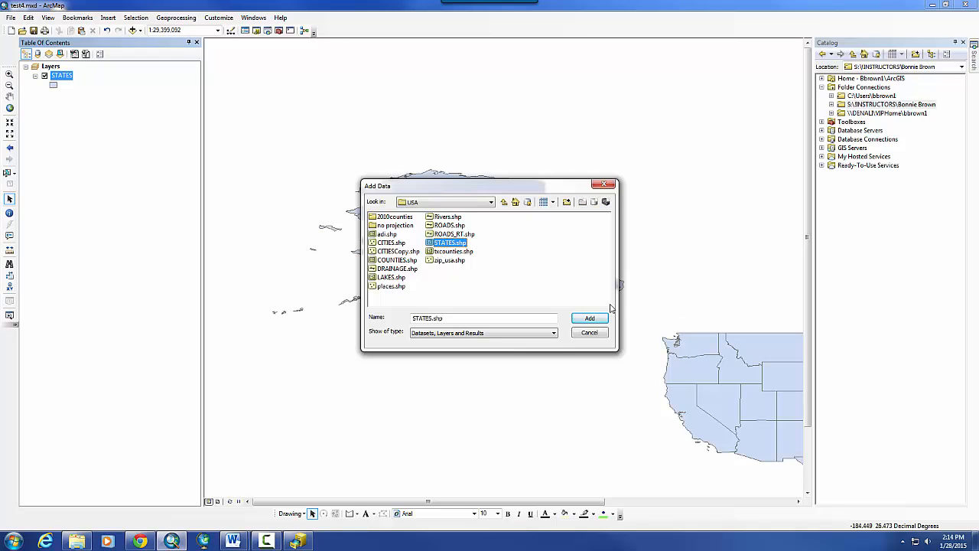
left_click(391, 269, "ctrl")
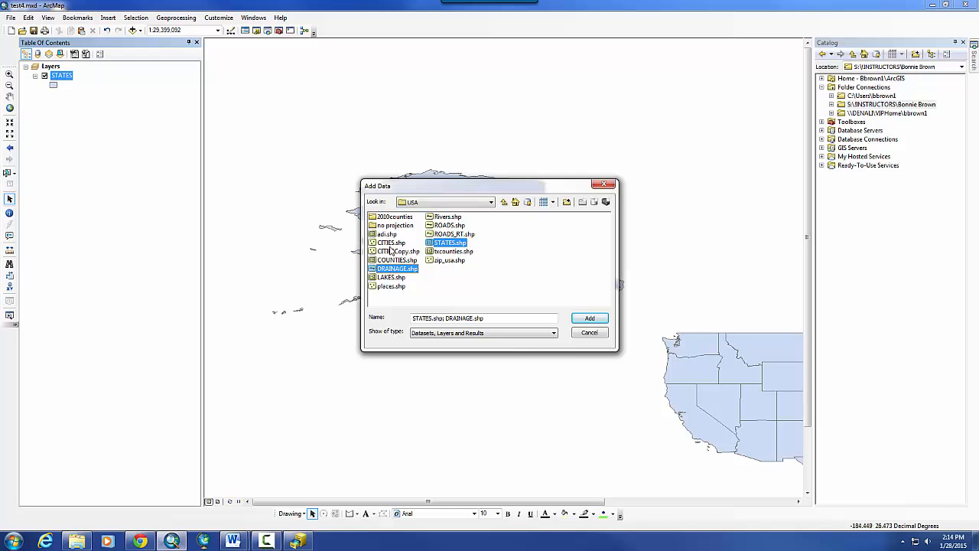
left_click(391, 243, "ctrl")
left_click(466, 245, "ctrl")
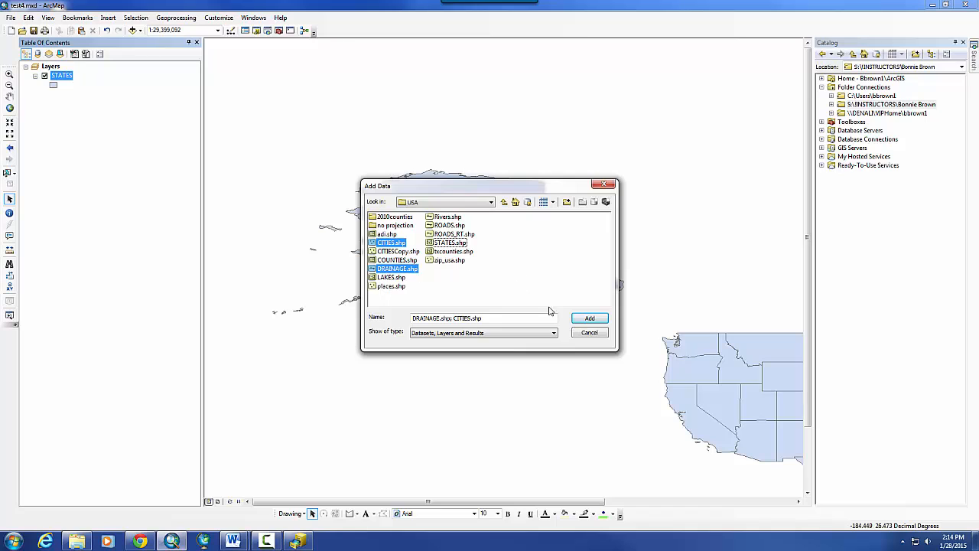
left_click(590, 319)
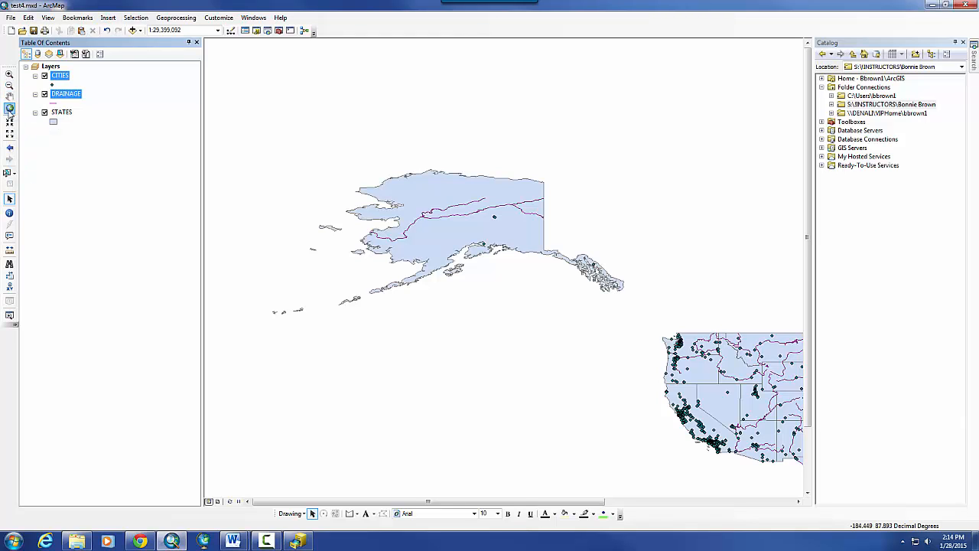
- Zoom the map to the full extent of the data
left_click(9, 107)
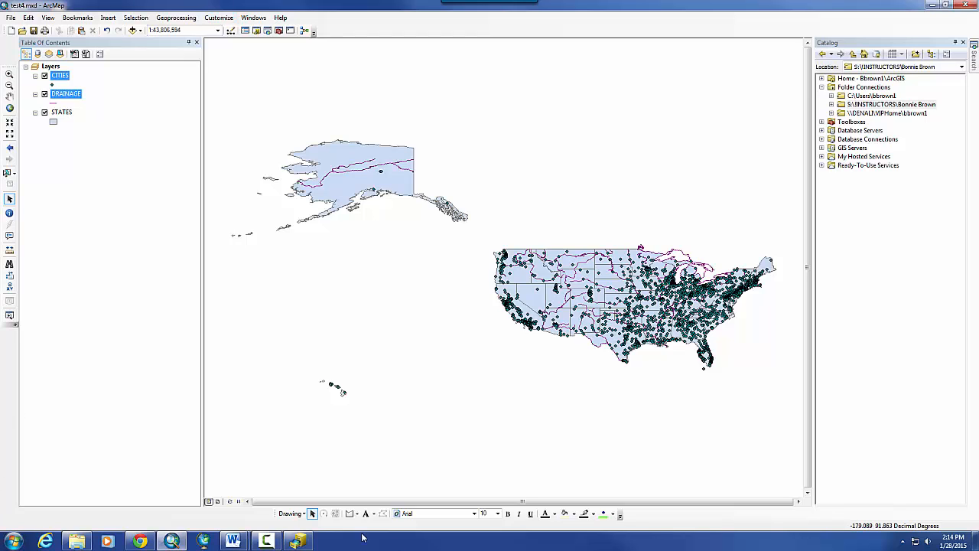
left_click(266, 541)
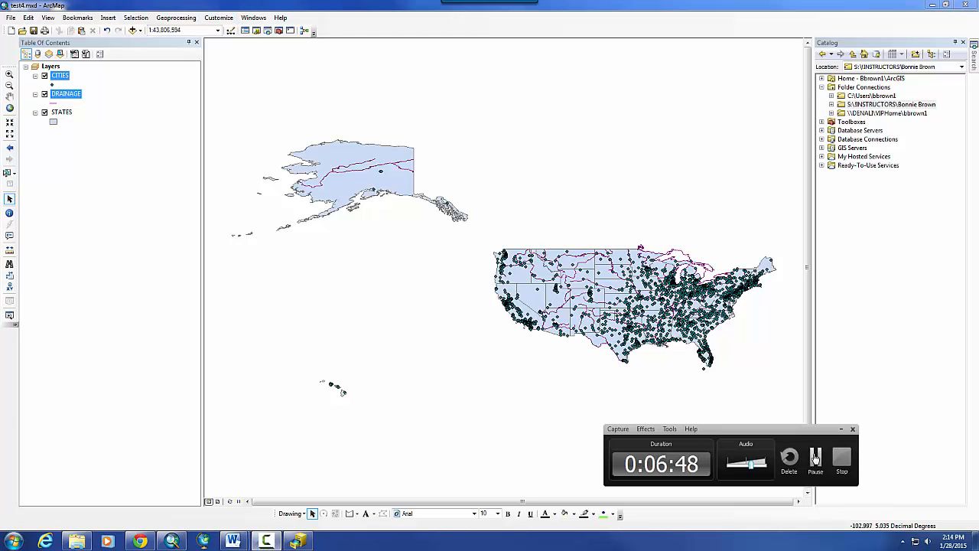
left_click(815, 458)
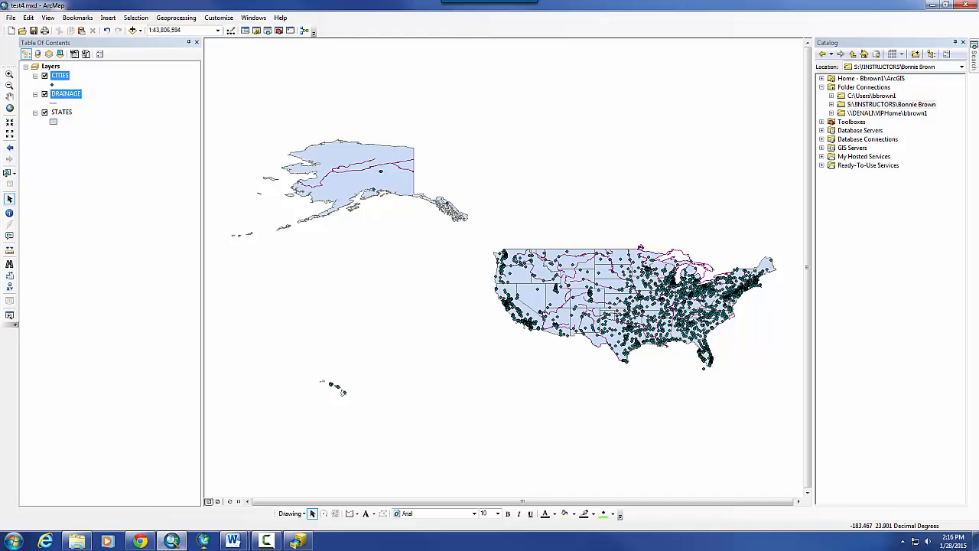
left_click(266, 541)
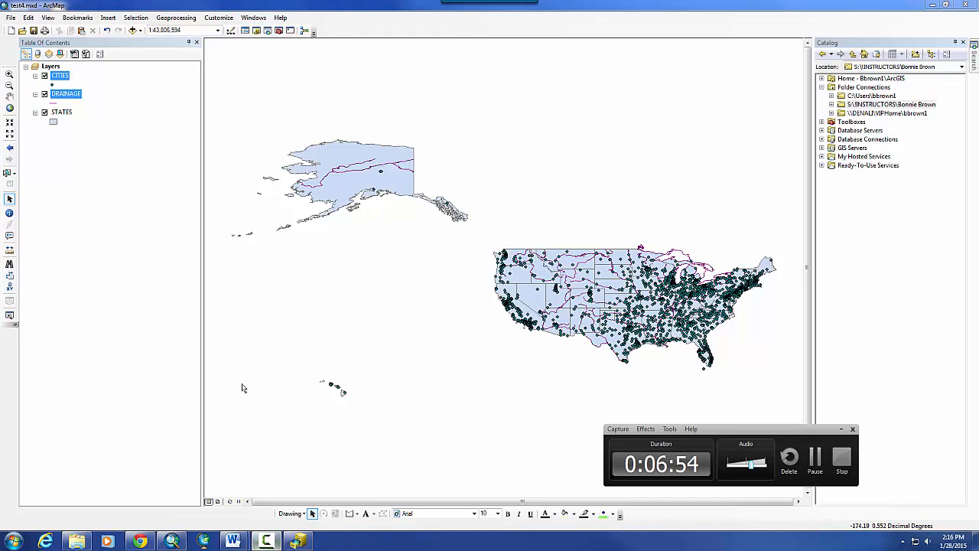
- Remove the CITIES, DRAINAGE and STATES layers from the map, then bring ArcCatalog forward
left_click(145, 181)
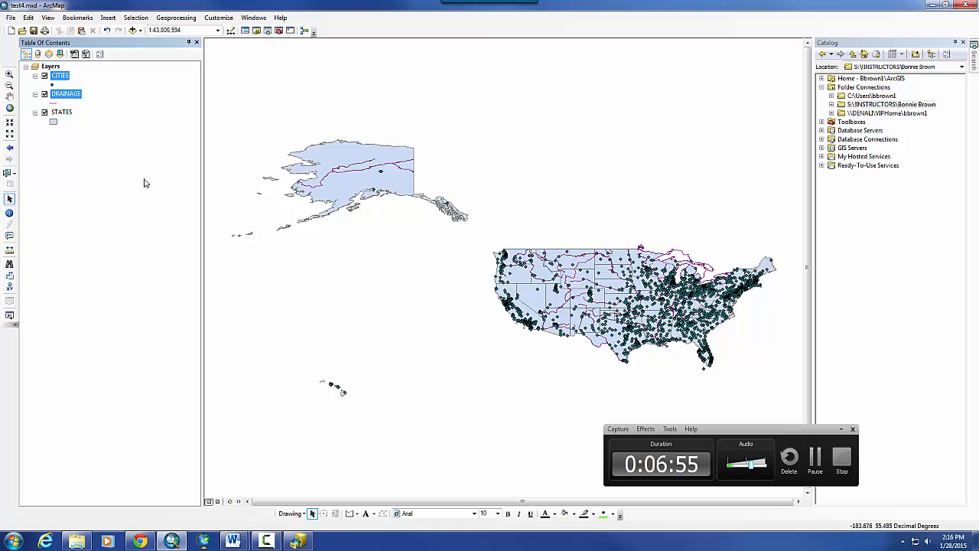
right_click(60, 77)
left_click(71, 92)
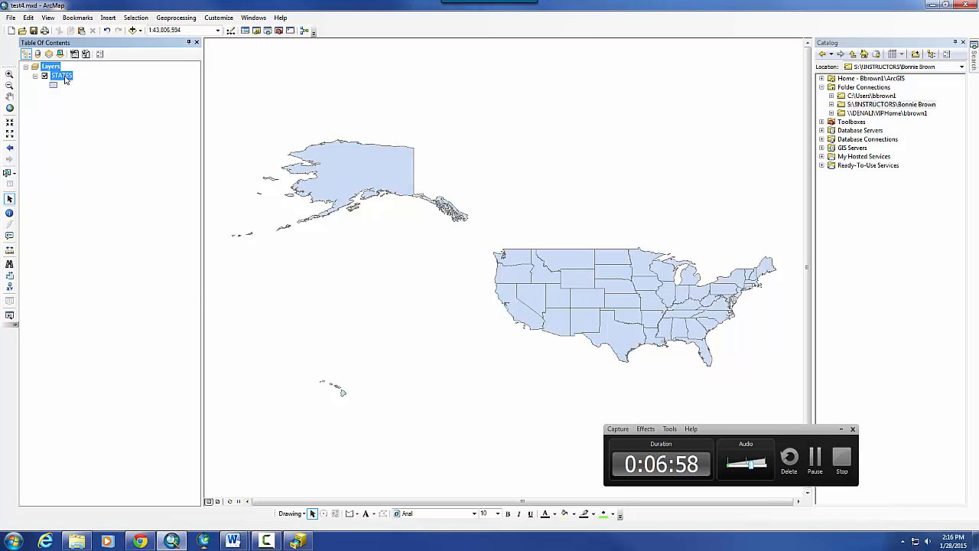
right_click(66, 80)
left_click(77, 93)
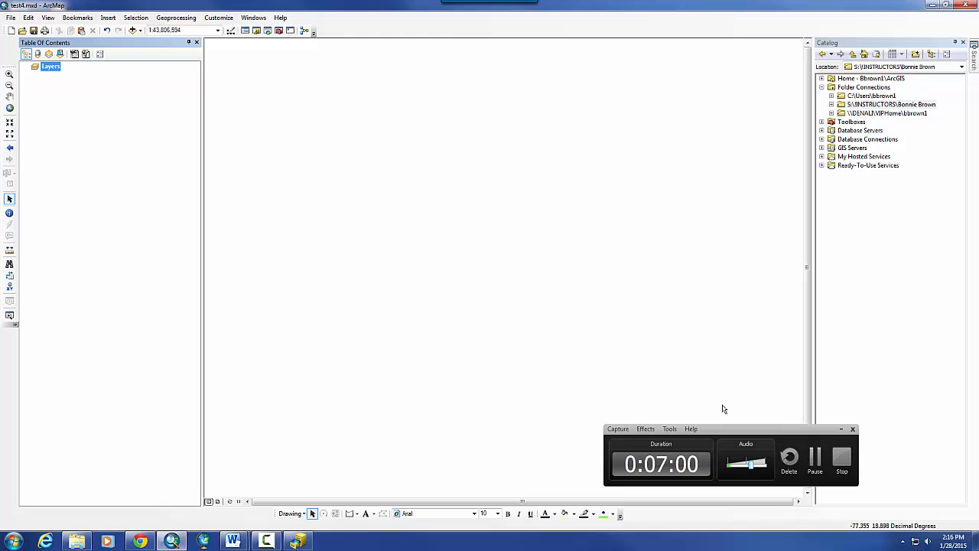
left_click(299, 540)
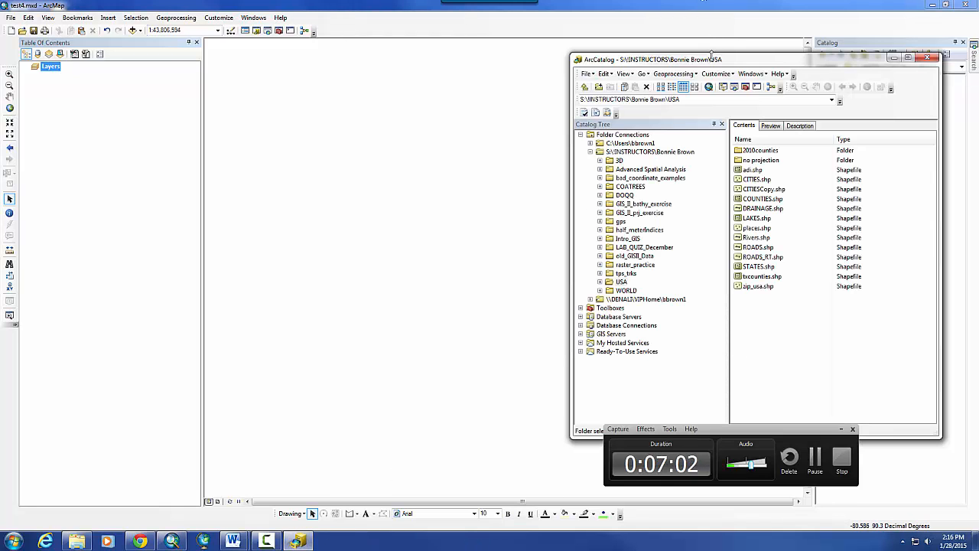
- Drag the STATES, CITIES and DRAINAGE shapefiles from ArcCatalog onto the map, then minimize ArcCatalog
left_click_drag(711, 58, 474, 61)
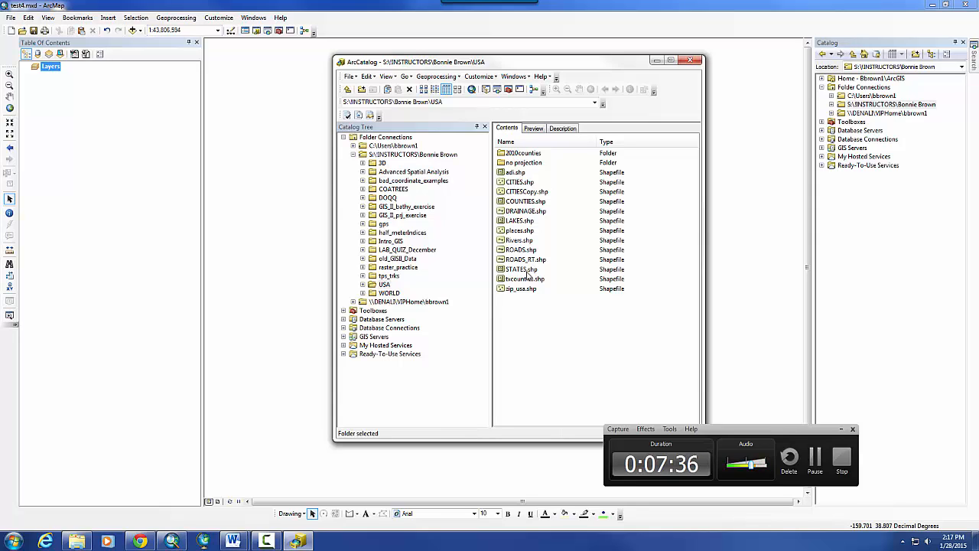
left_click_drag(526, 271, 310, 268)
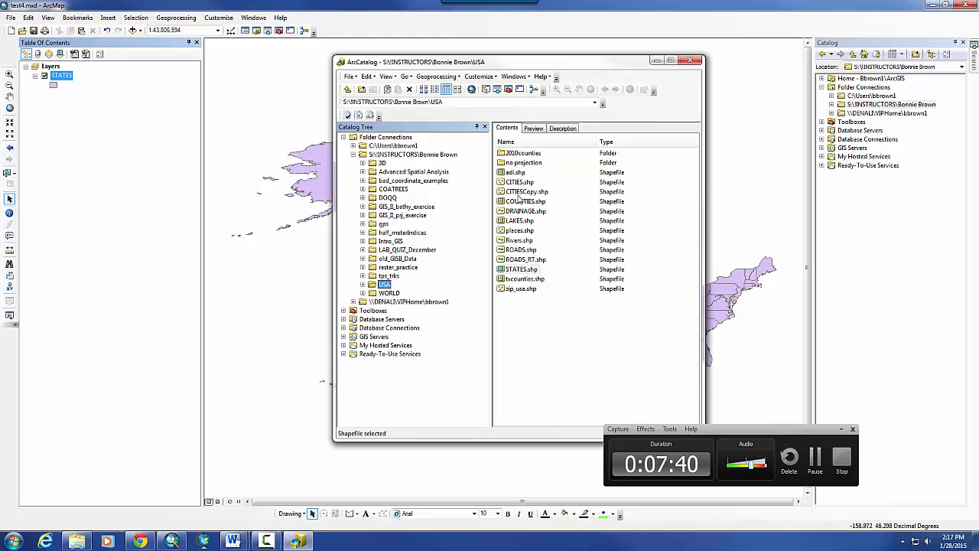
left_click_drag(519, 185, 320, 190)
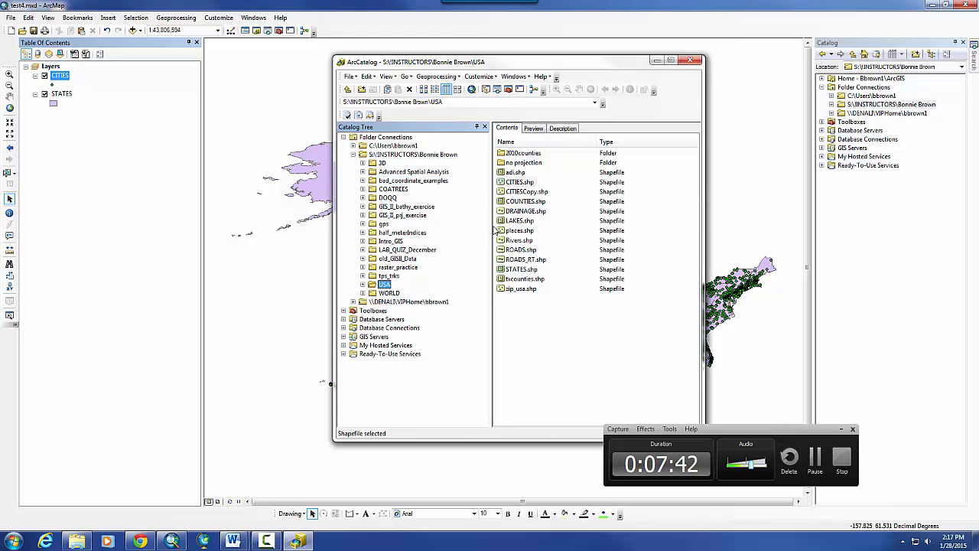
left_click_drag(547, 62, 796, 61)
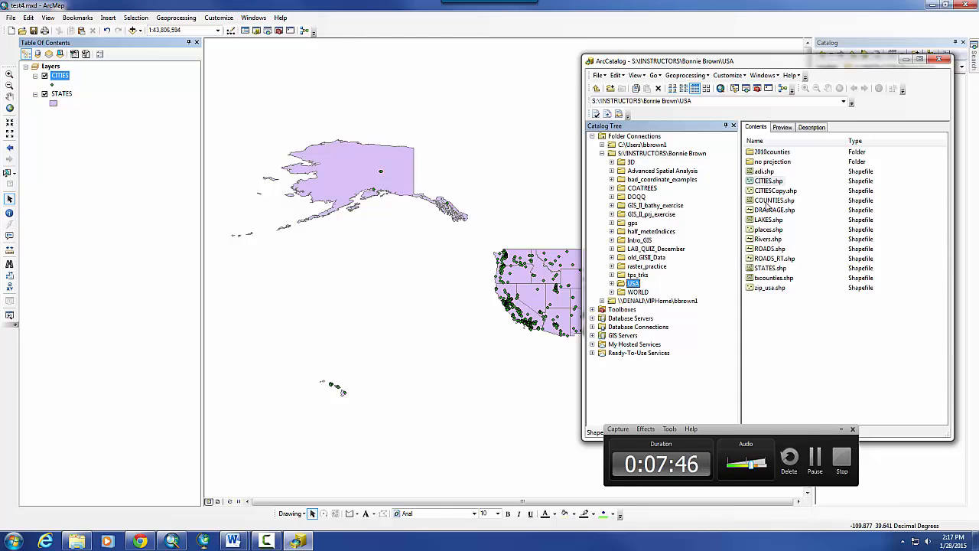
left_click_drag(769, 210, 534, 213)
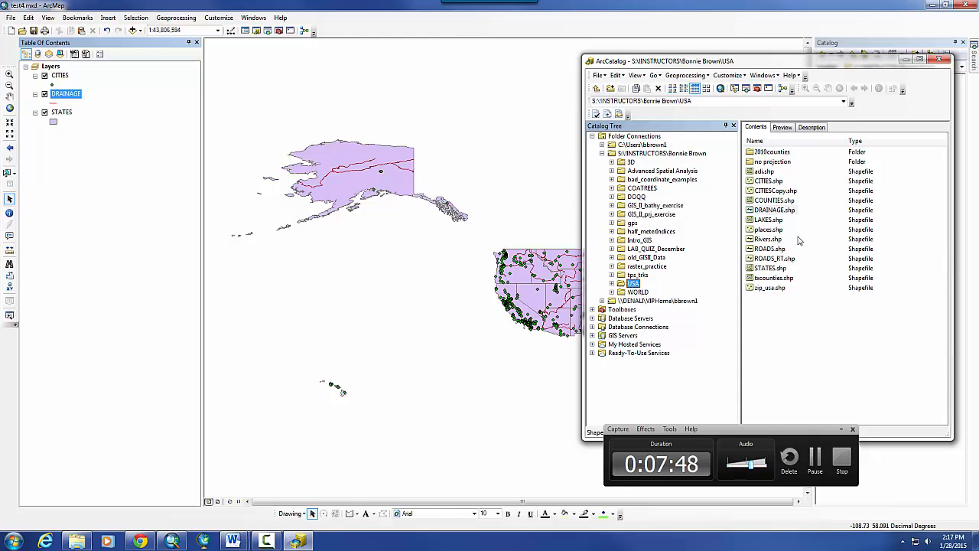
left_click(906, 60)
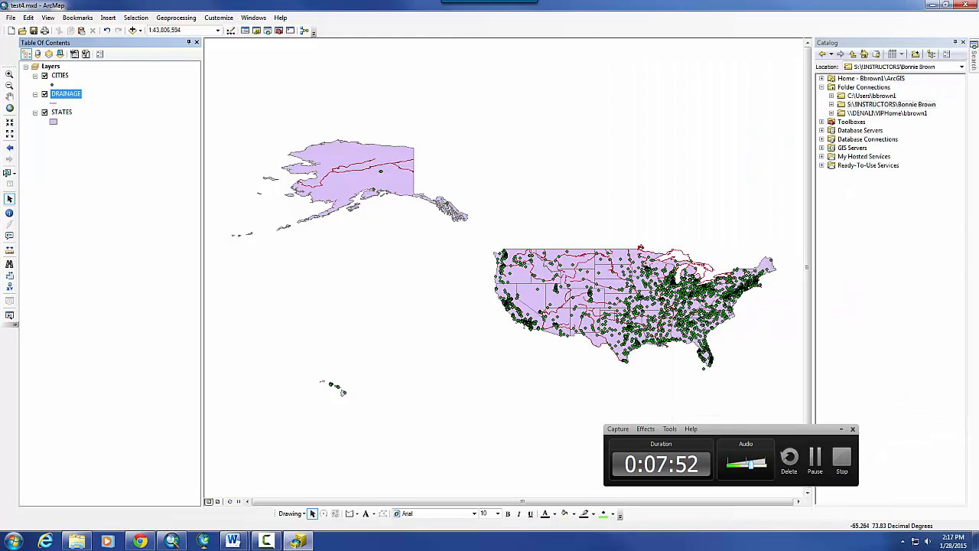
- Expand the instructor folder and USA in the Catalog panel, then right-click the CITIES layer
left_click(833, 106)
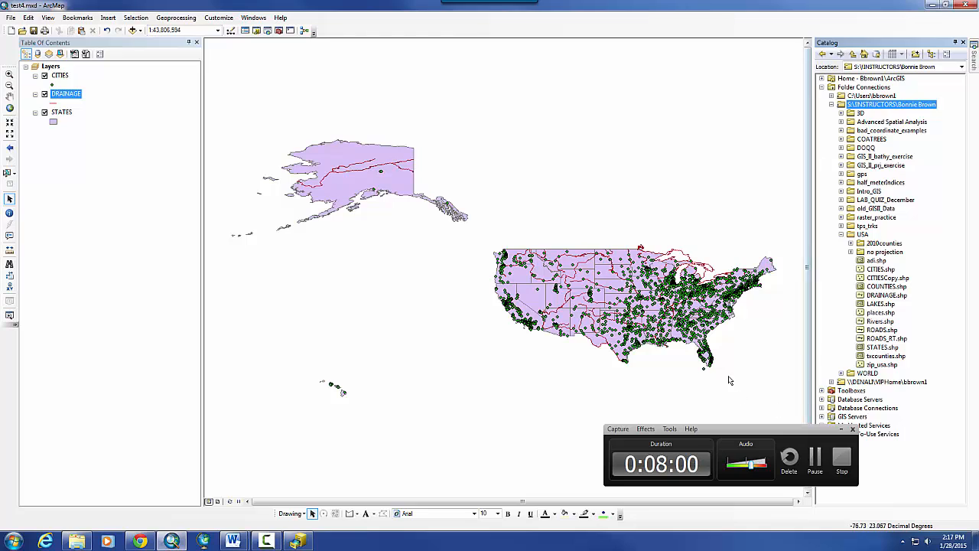
left_click(742, 430)
left_click_drag(798, 433, 813, 517)
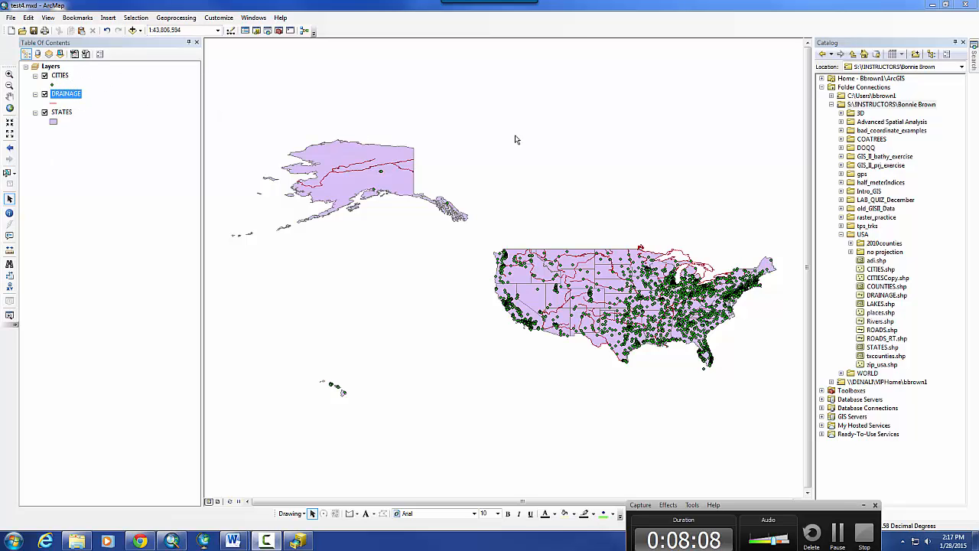
right_click(60, 77)
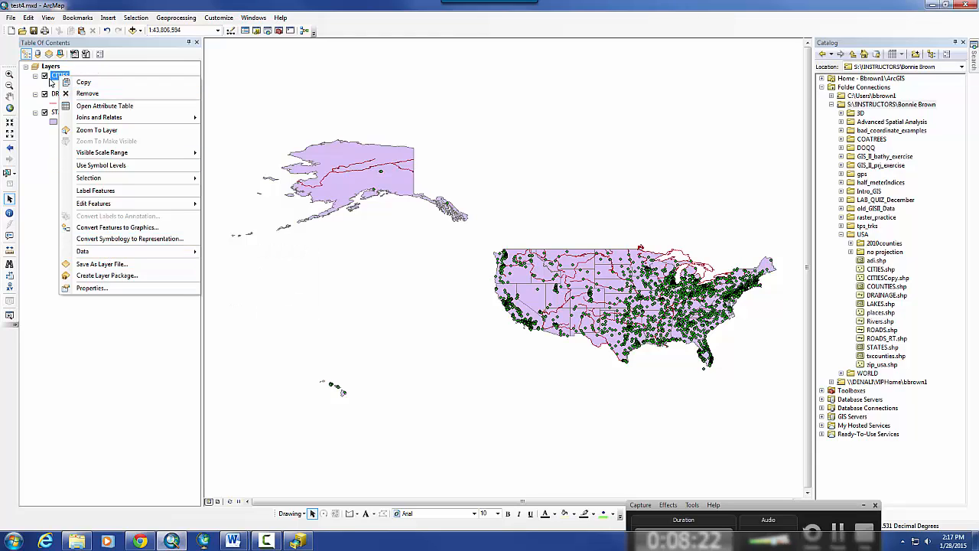
- Open the CITIES attribute table over the map, scroll its columns and select the first record
left_click(96, 107)
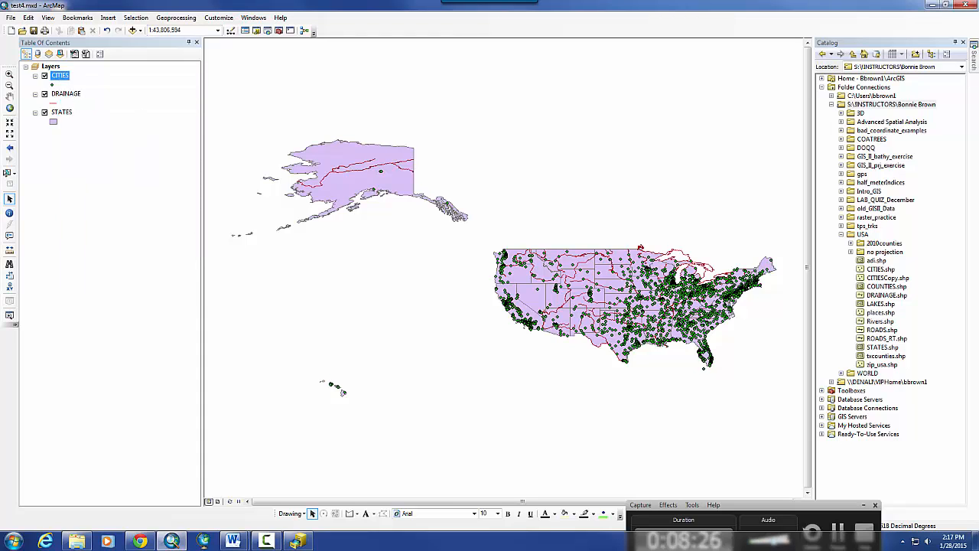
left_click_drag(978, 78, 469, 98)
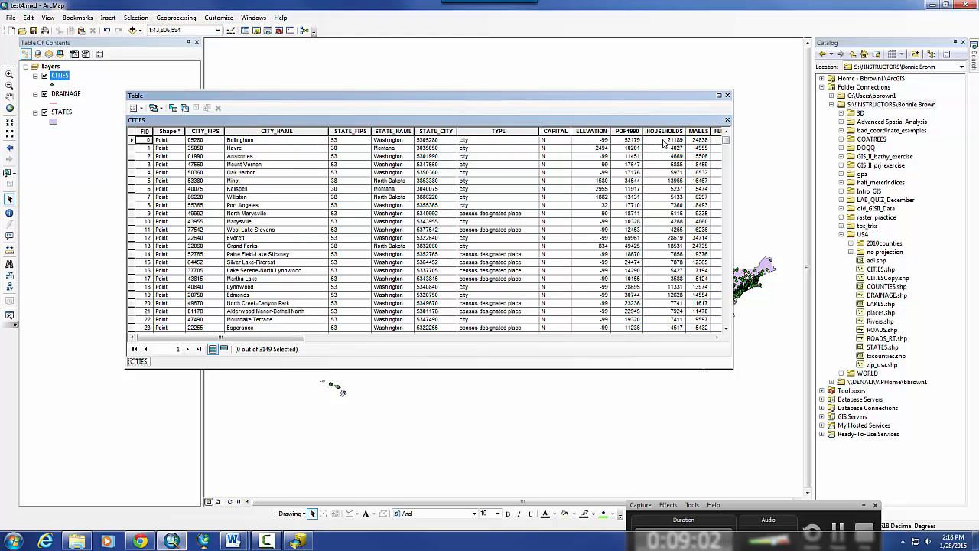
left_click_drag(257, 341, 357, 342)
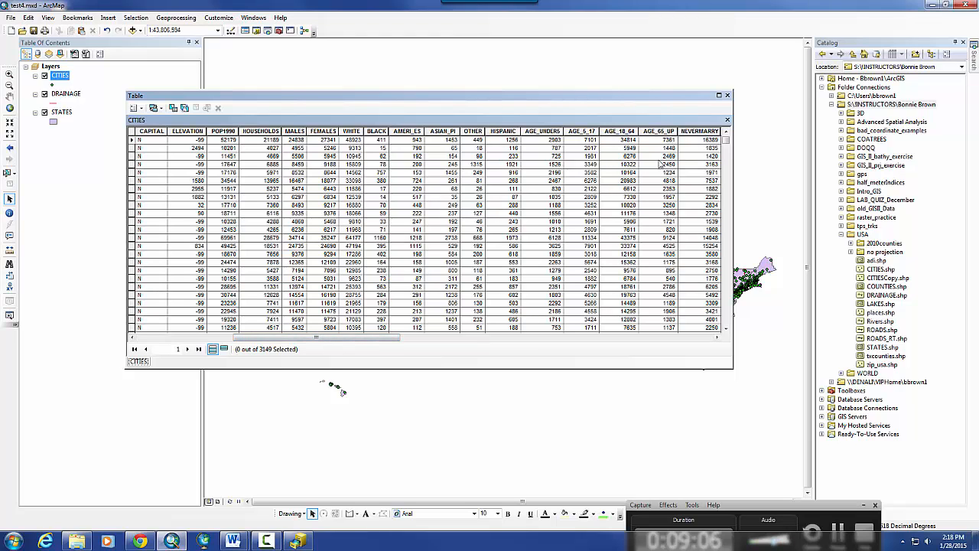
left_click_drag(266, 338, 435, 349)
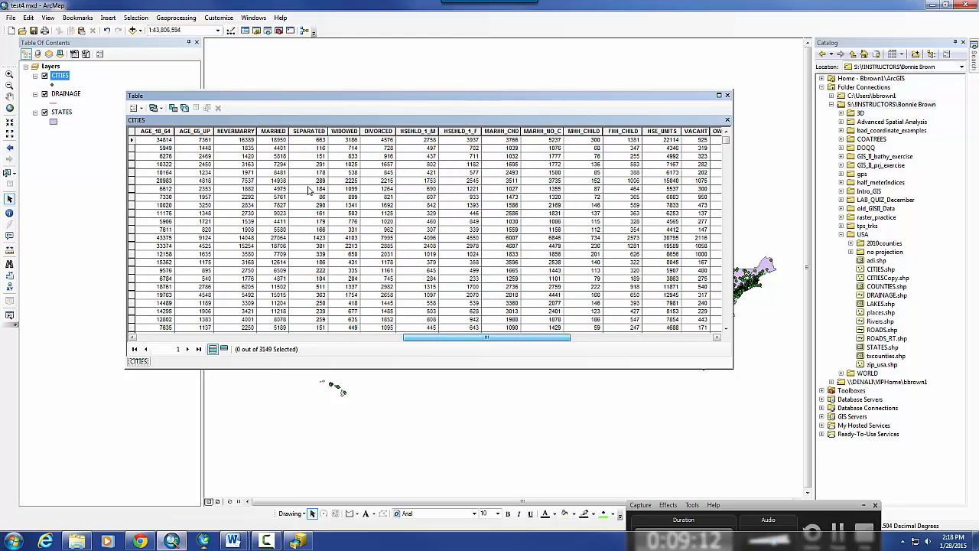
left_click(131, 141)
- Dock the table below the map, zoom in on Washington, then float the table higher
left_click_drag(316, 101, 432, 312)
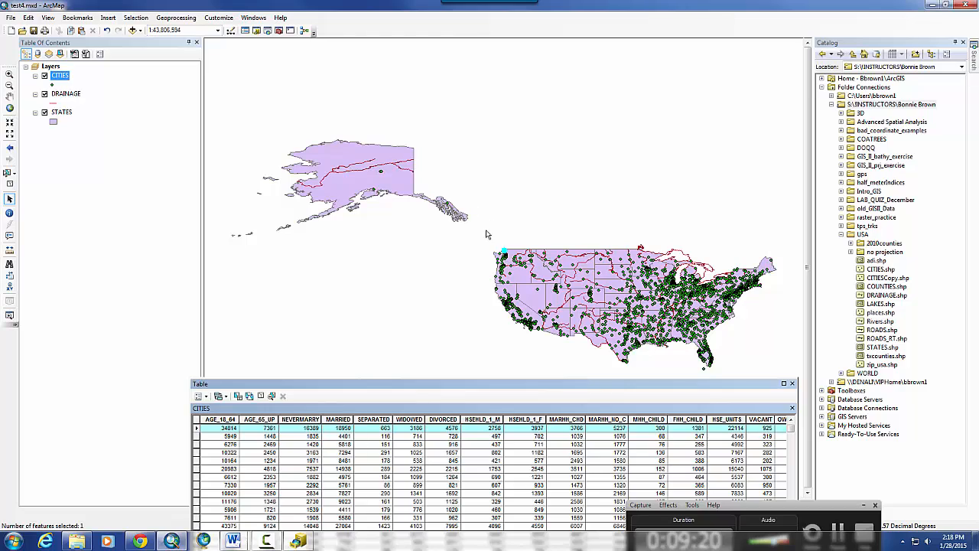
left_click(9, 75)
left_click_drag(528, 272, 482, 238)
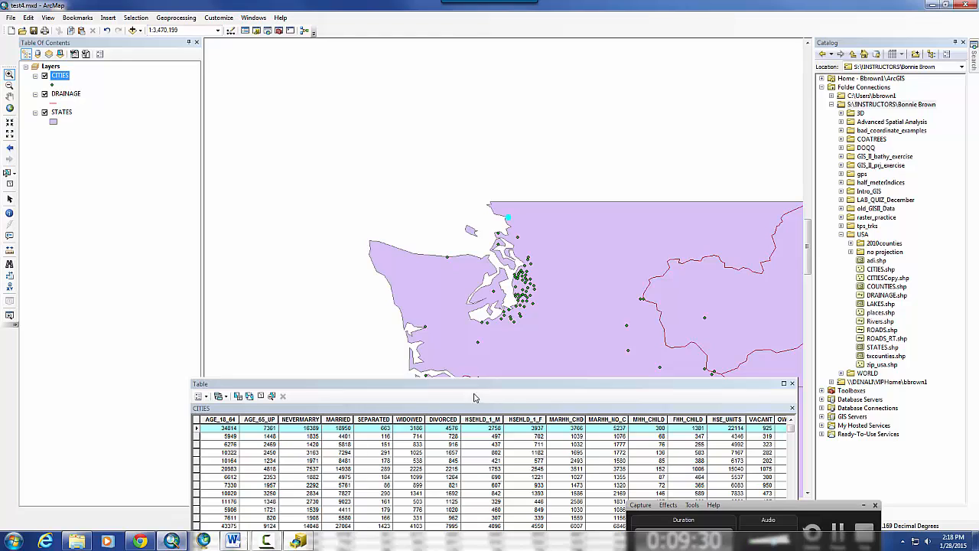
left_click_drag(475, 386, 418, 122)
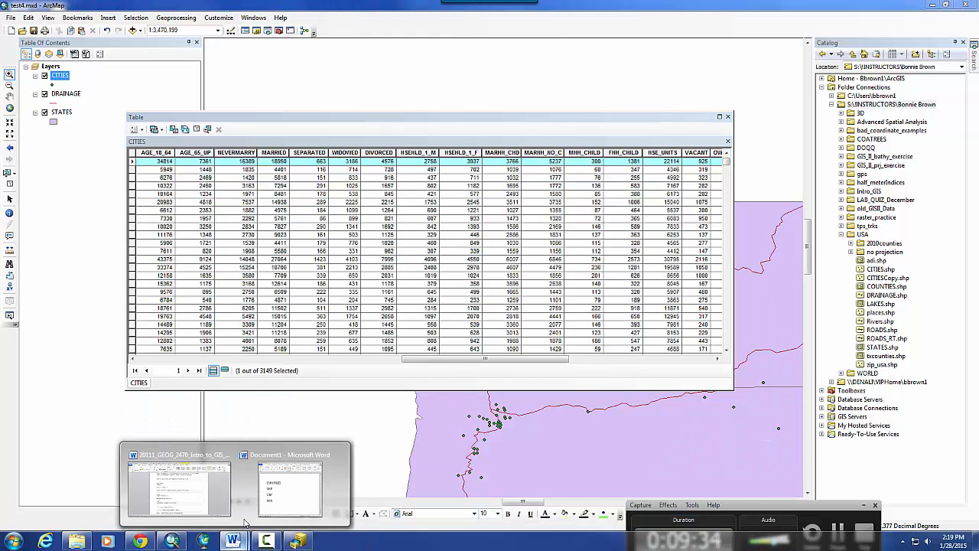
left_click(295, 497)
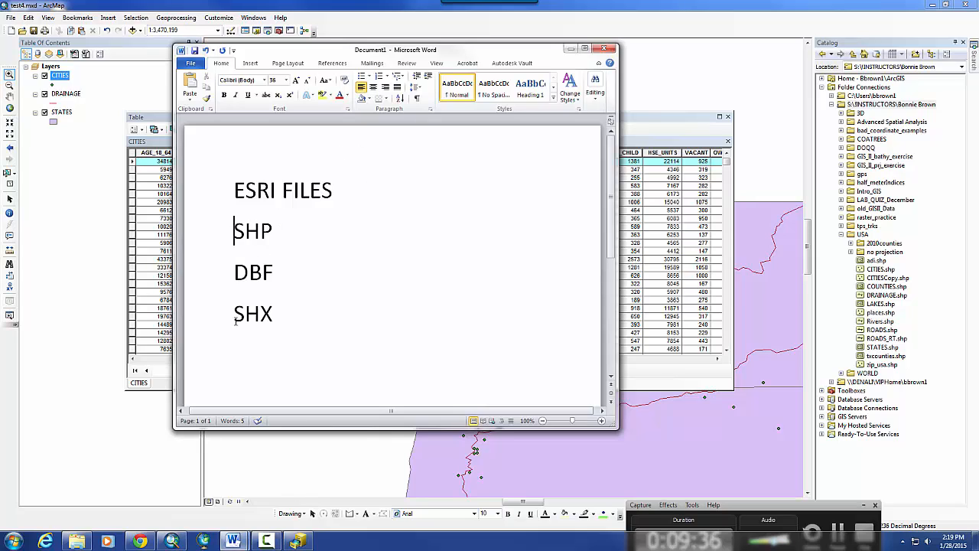
left_click_drag(235, 317, 280, 314)
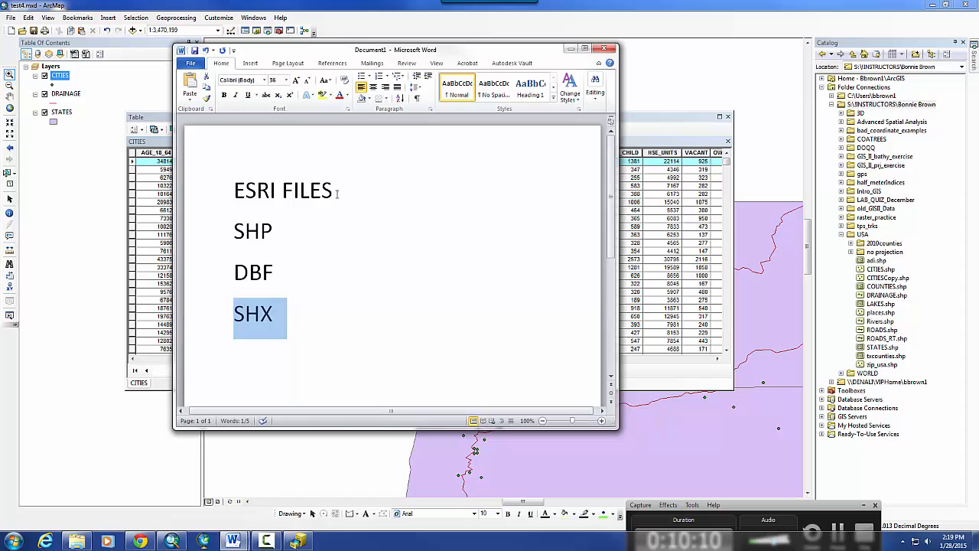
left_click(311, 331)
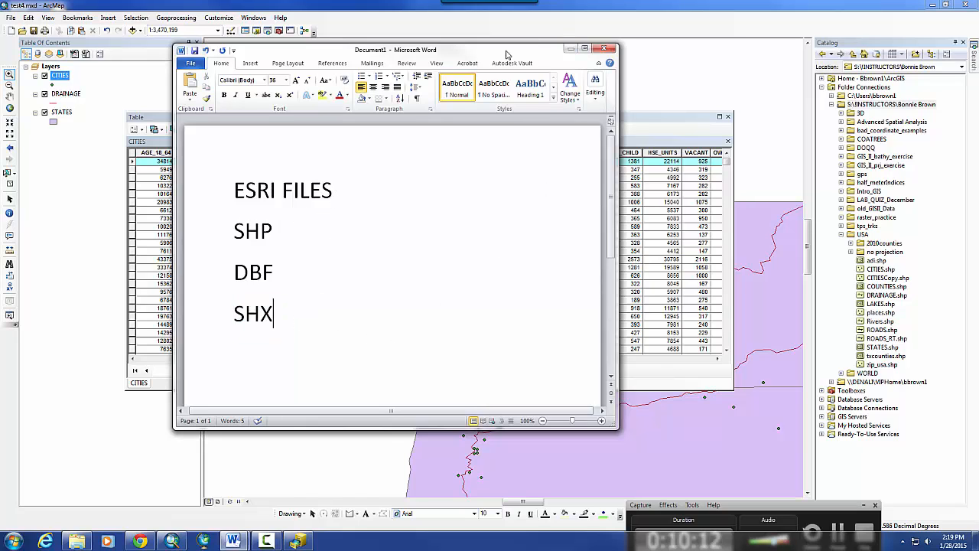
left_click(571, 49)
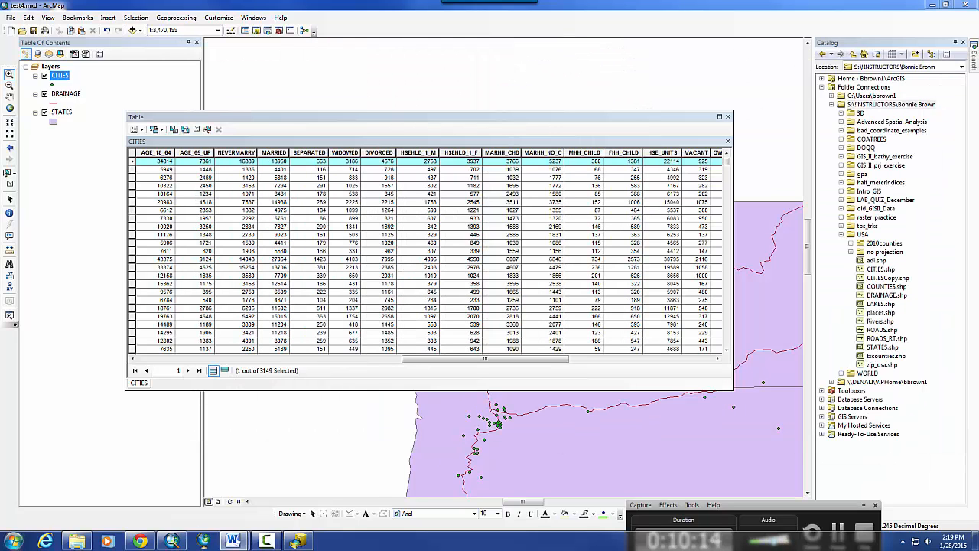
- In Explorer's USA folder, inspect the CITIESCopy .prj, .dbf, .shp and .shx component files
left_click(76, 541)
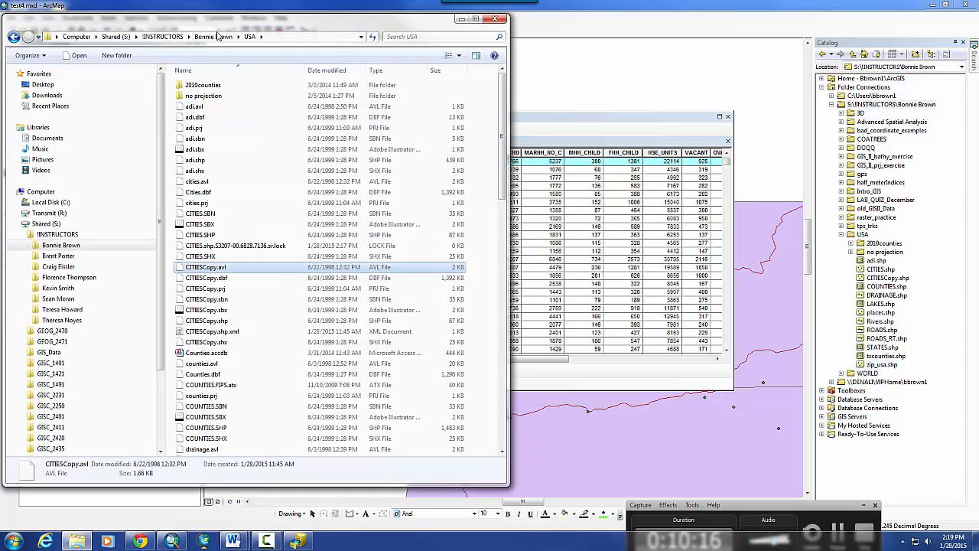
left_click_drag(228, 28, 360, 28)
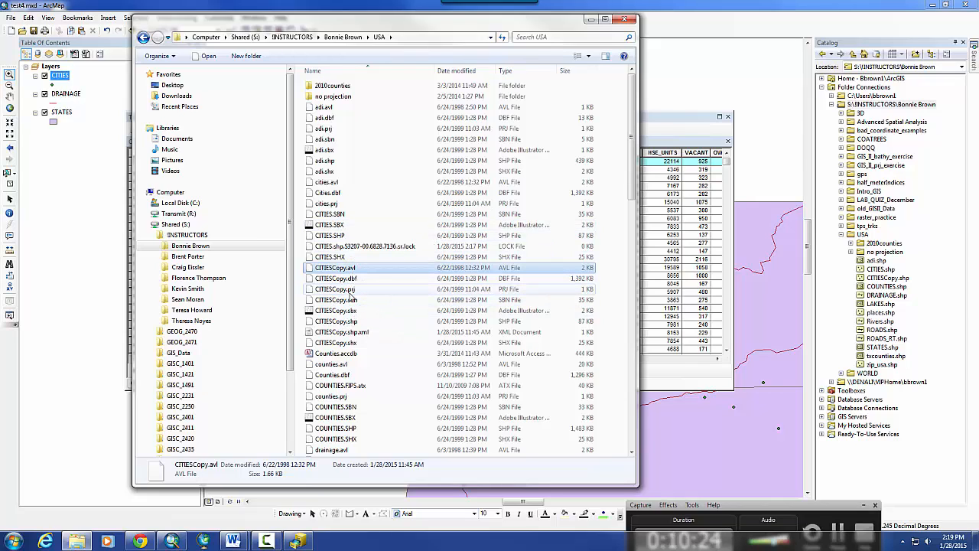
left_click(352, 290)
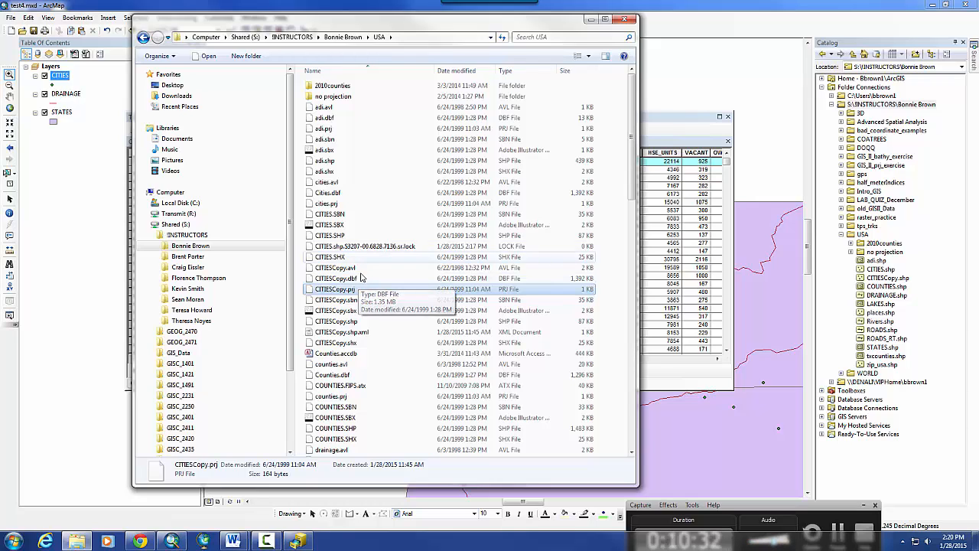
scroll(359, 295, "down", 2)
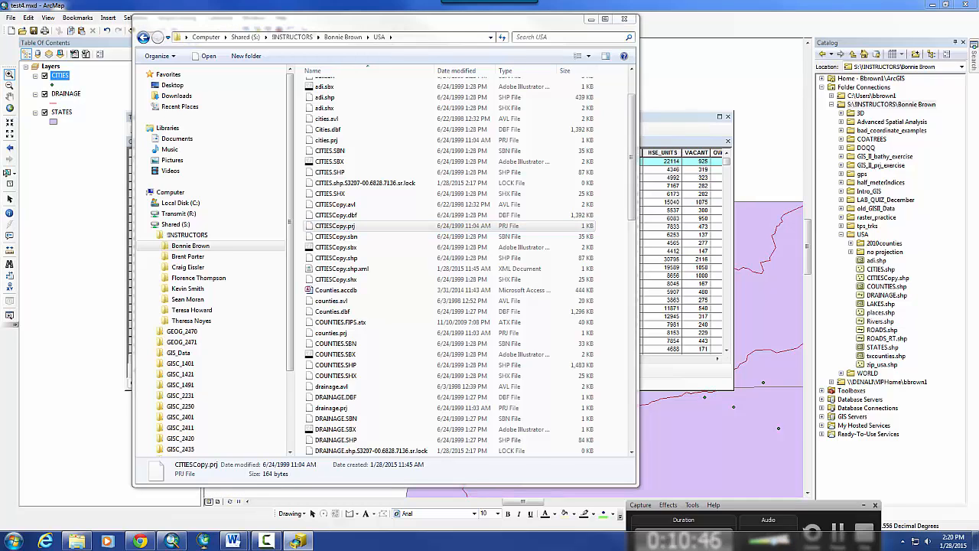
left_click_drag(978, 55, 616, 51)
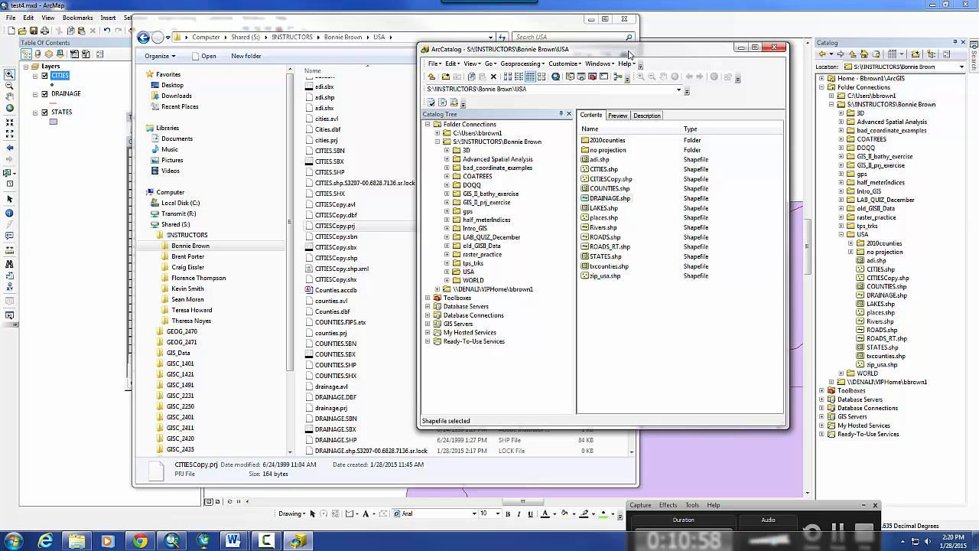
left_click_drag(629, 54, 978, 38)
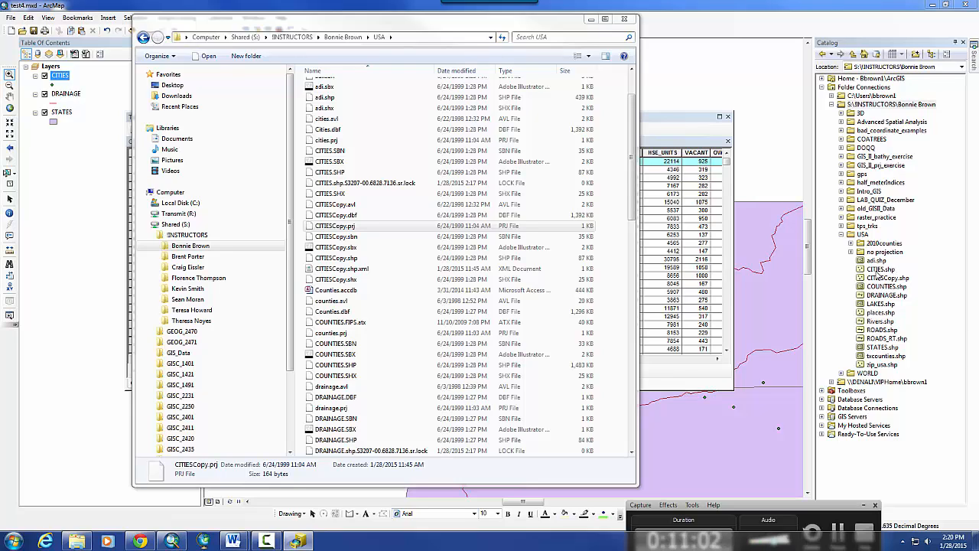
- Begin renaming CITIES.shp in the Catalog, then leave its name unchanged
right_click(880, 270)
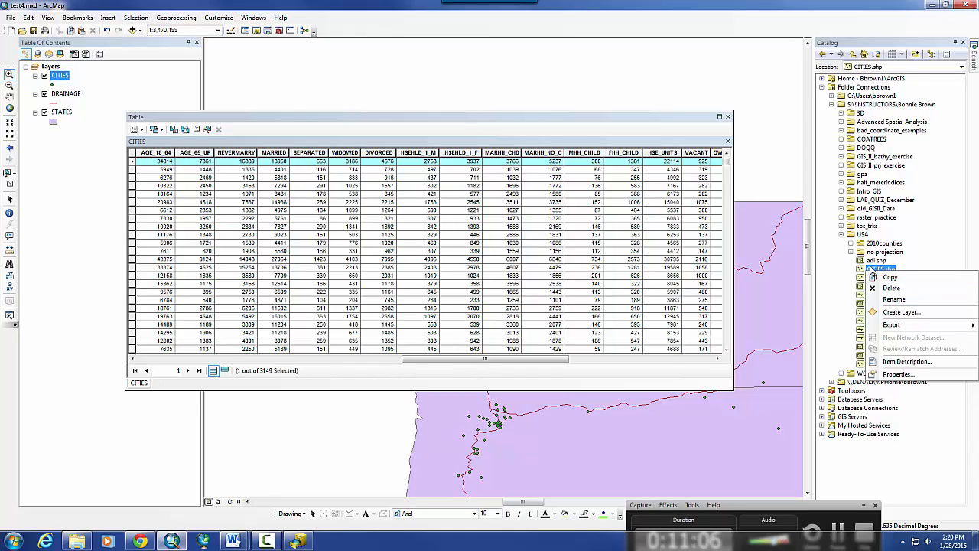
left_click(893, 299)
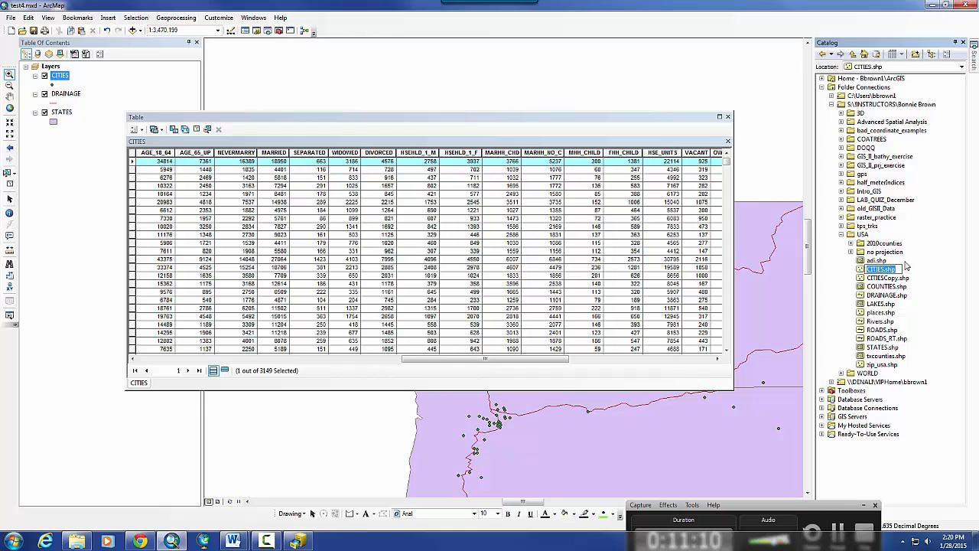
left_click(907, 264)
- Copy COUNTIES.shp and paste it into the USA folder as COUNTIESCopy.shp
right_click(886, 287)
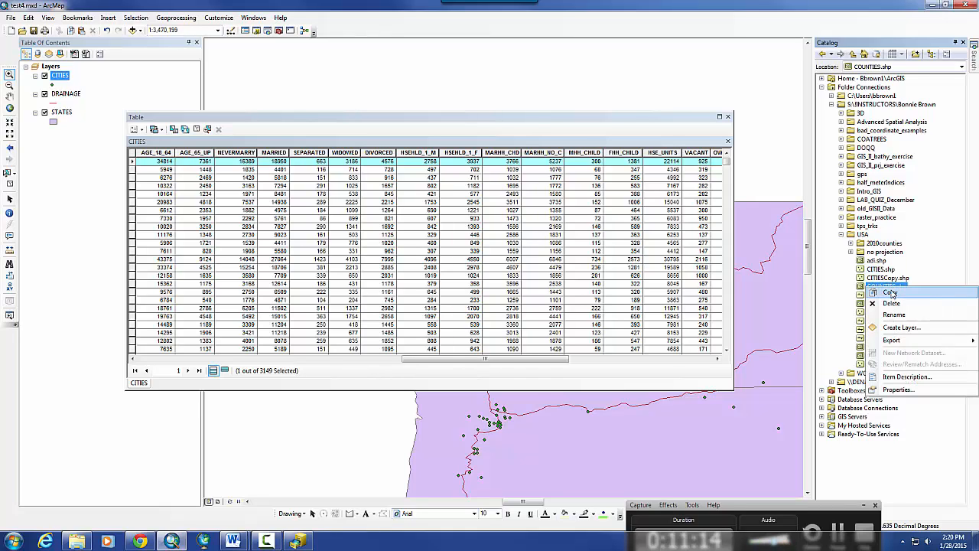
left_click(890, 292)
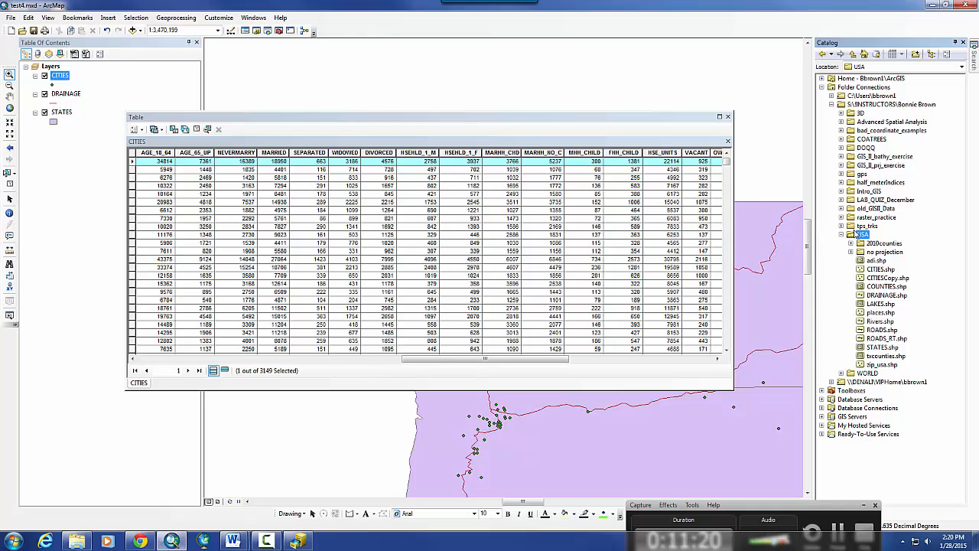
right_click(863, 234)
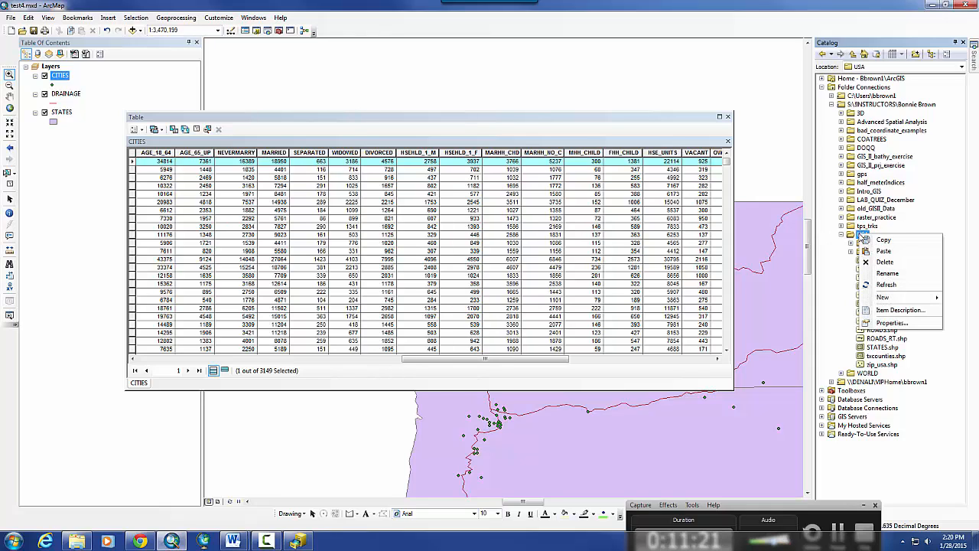
left_click(884, 251)
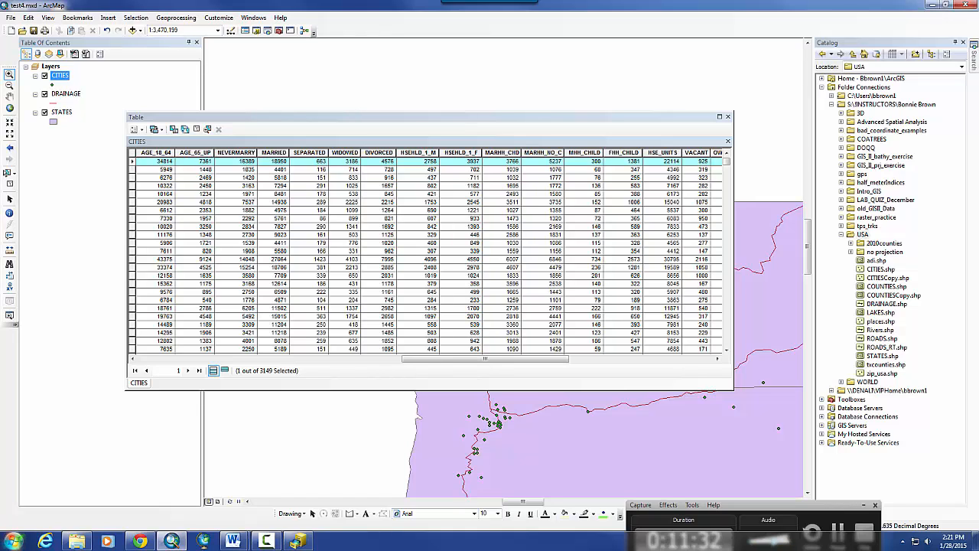
left_click(77, 541)
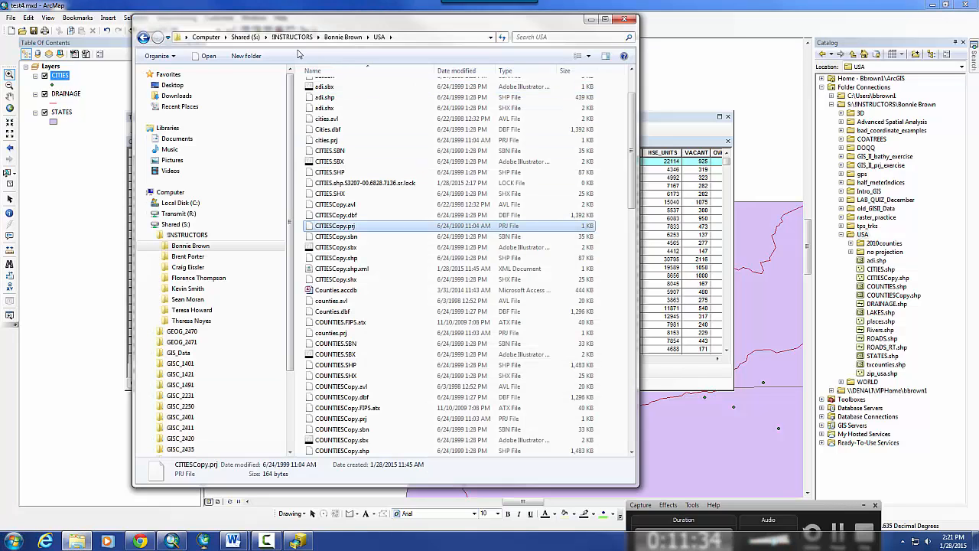
- Re-enter the USA folder in Explorer, look over DRAINAGE.DBF's options, then return to ArcMap
left_click(344, 37)
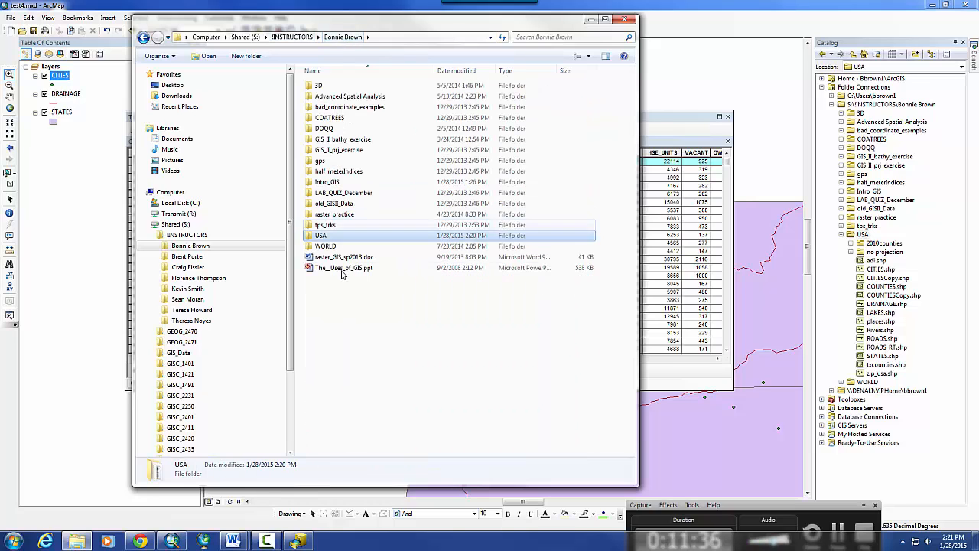
double_click(321, 236)
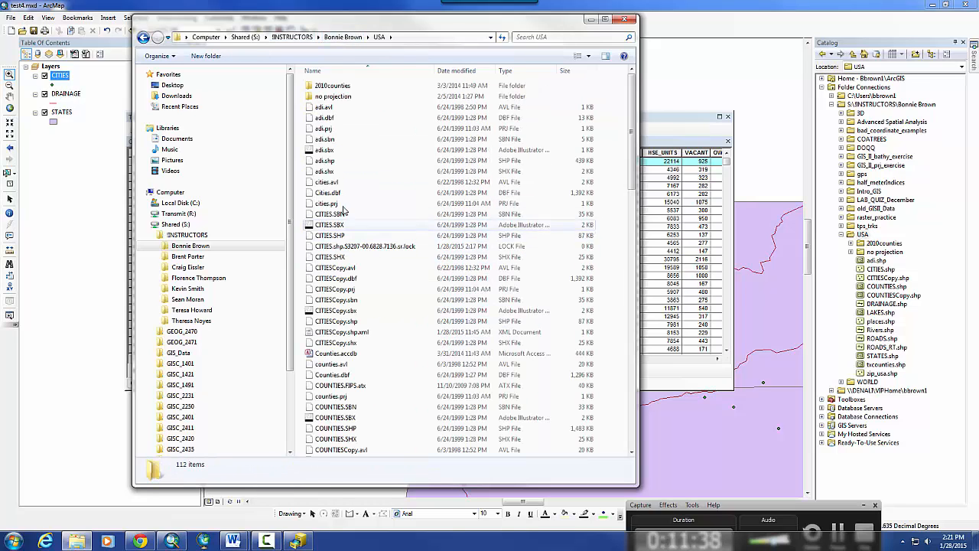
scroll(348, 219, "down", 5)
scroll(348, 216, "down", 3)
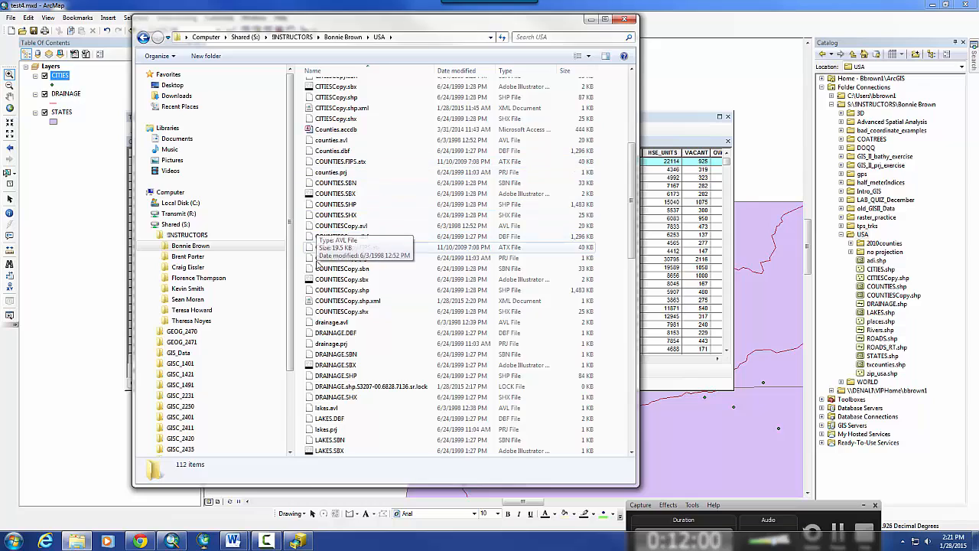
left_click(332, 336)
right_click(336, 337)
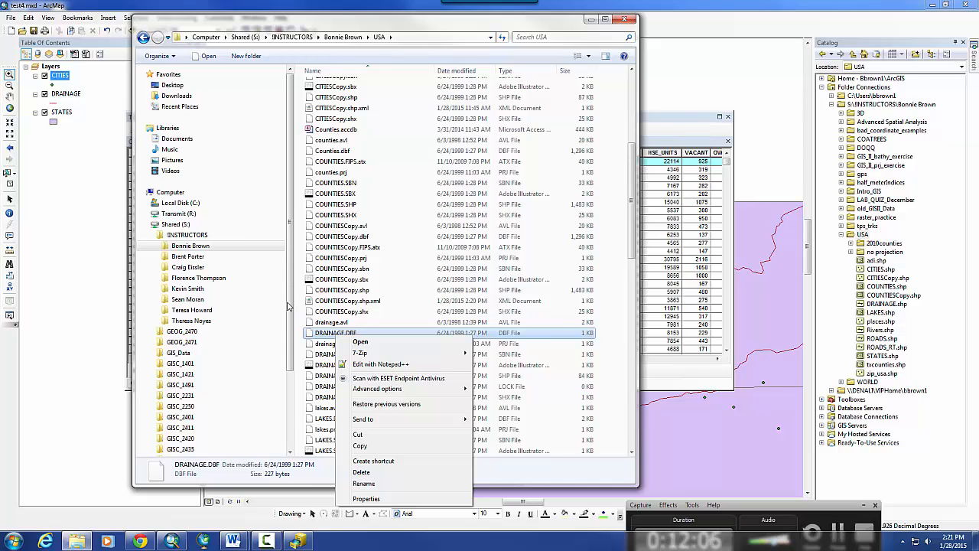
left_click(289, 302)
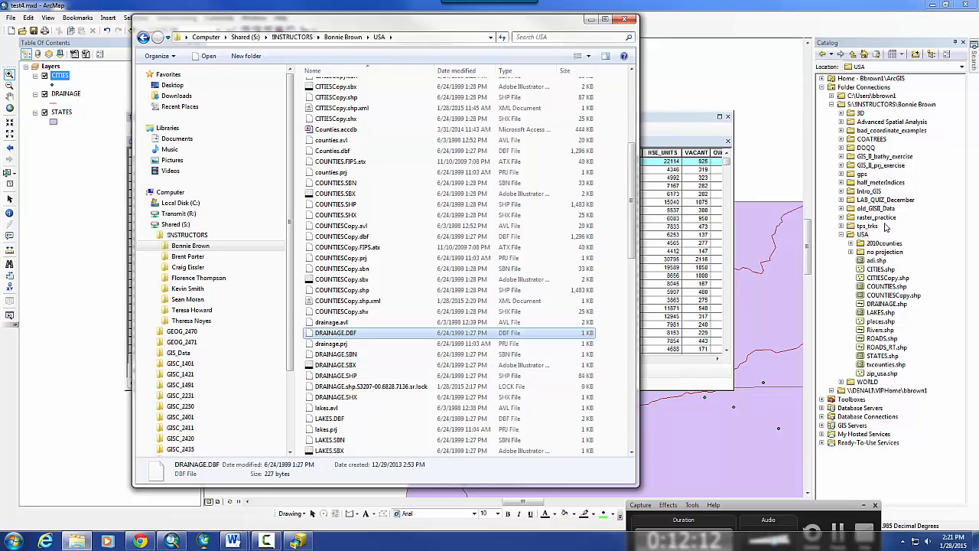
left_click(885, 297)
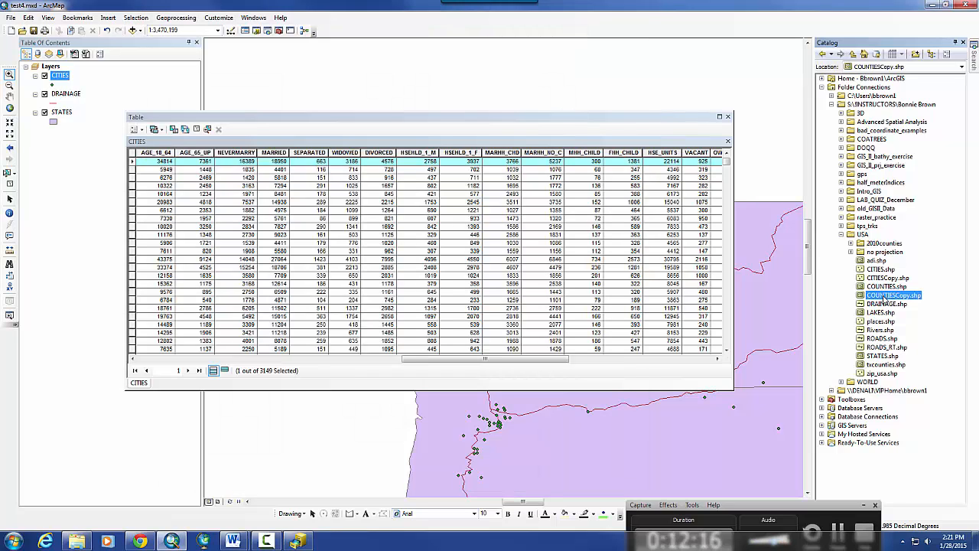
- Delete COUNTIESCopy.shp from the Catalog's USA folder, confirming with Yes
right_click(859, 287)
left_click(852, 304)
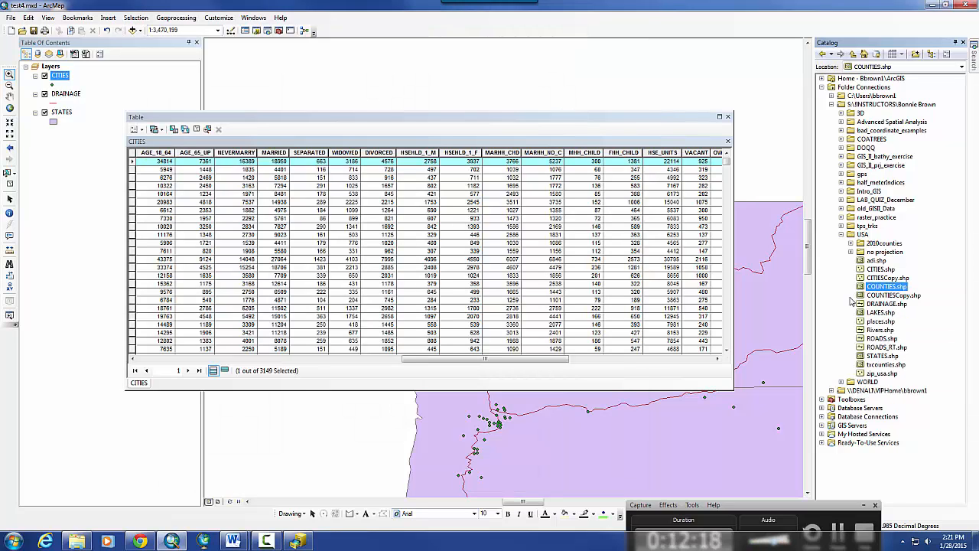
right_click(869, 297)
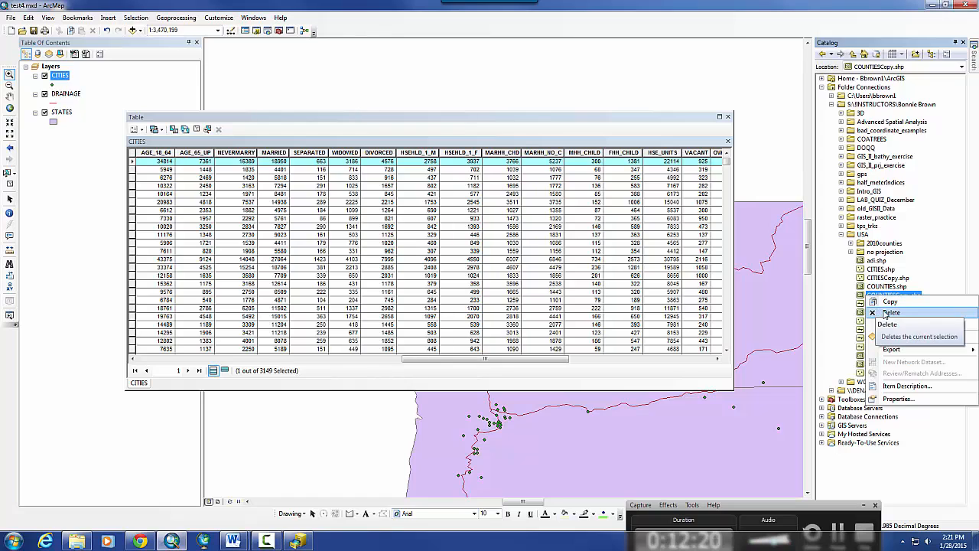
left_click(890, 313)
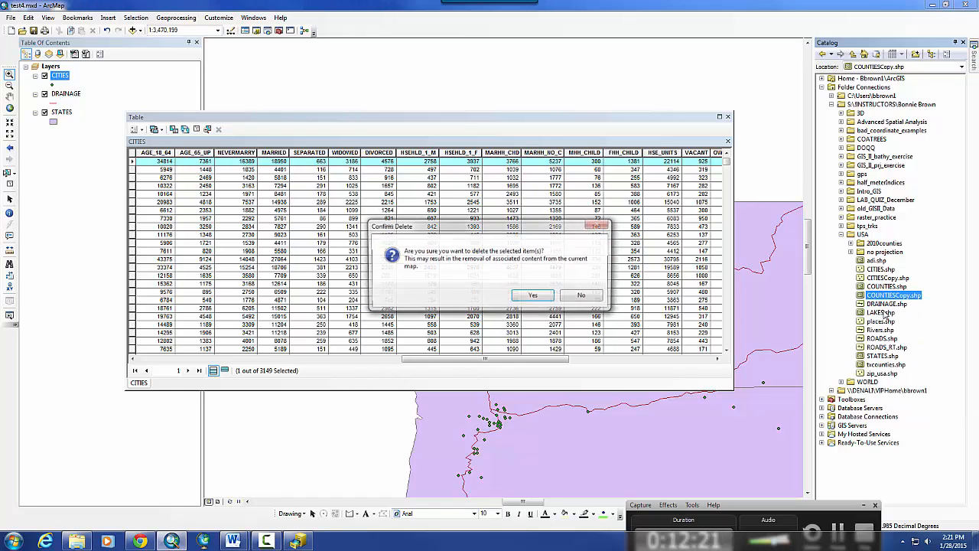
left_click(534, 297)
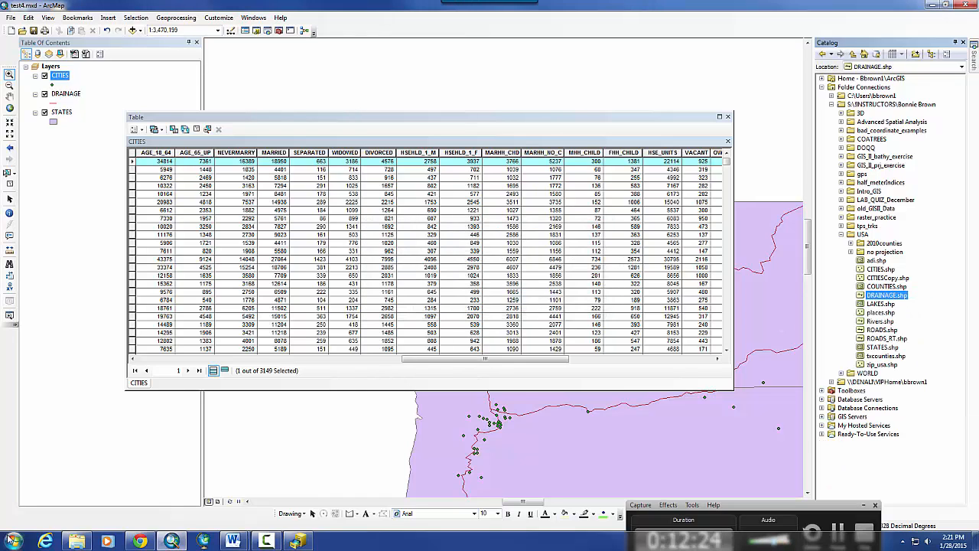
left_click(77, 542)
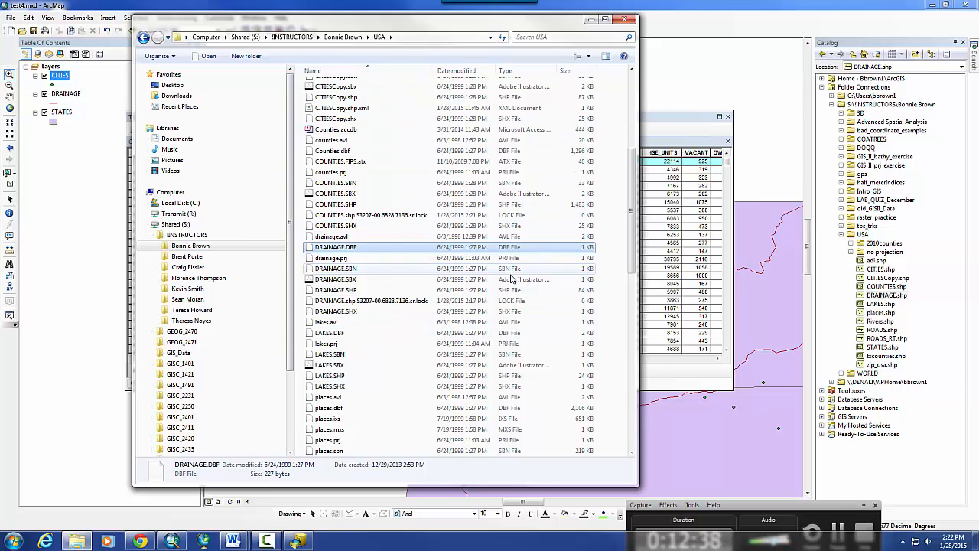
- Close the USA folder window and bring the Word notes into view
left_click(626, 20)
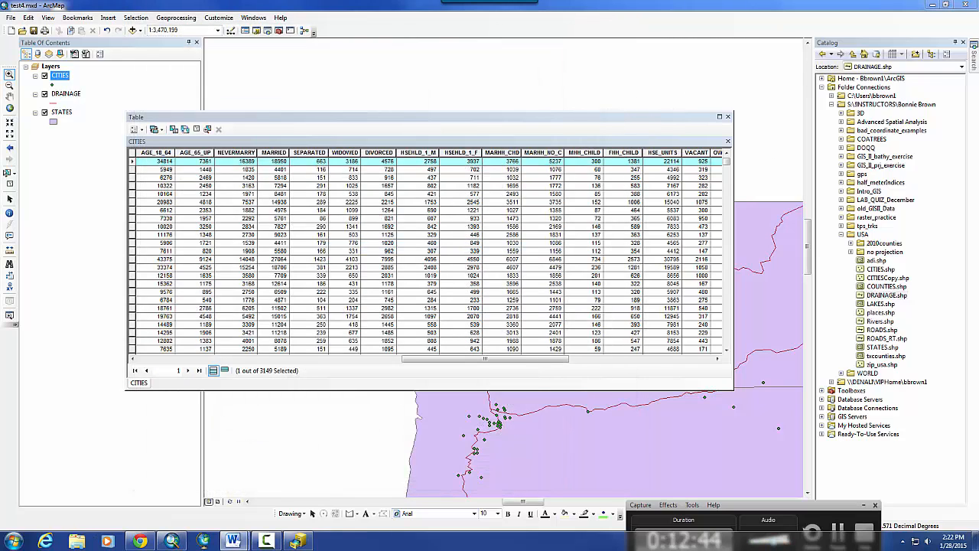
left_click_drag(978, 26, 436, 25)
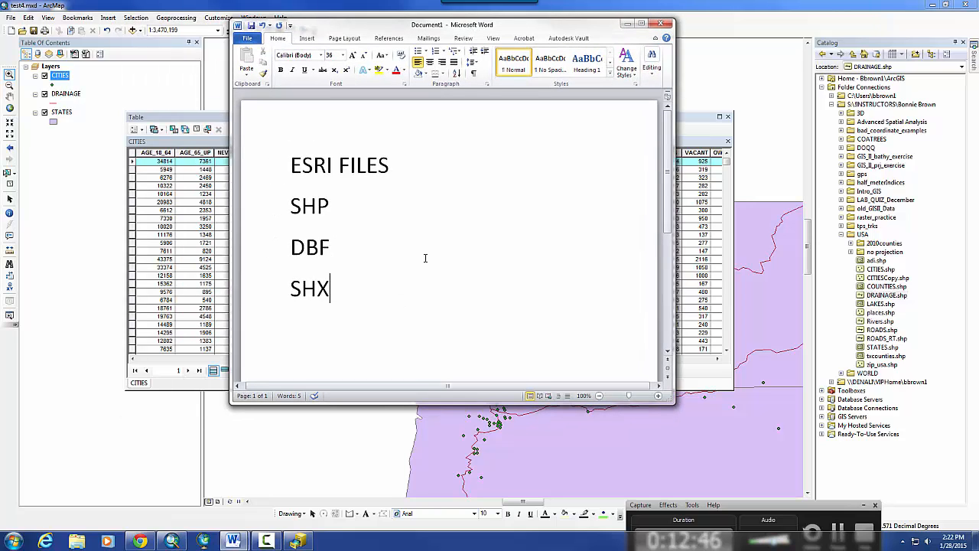
- Add a 'PRJ projection file -' line under SHX, then dock ArcMap's CITIES table at the right
key("Return")
key("Return")
type("PRJ ")
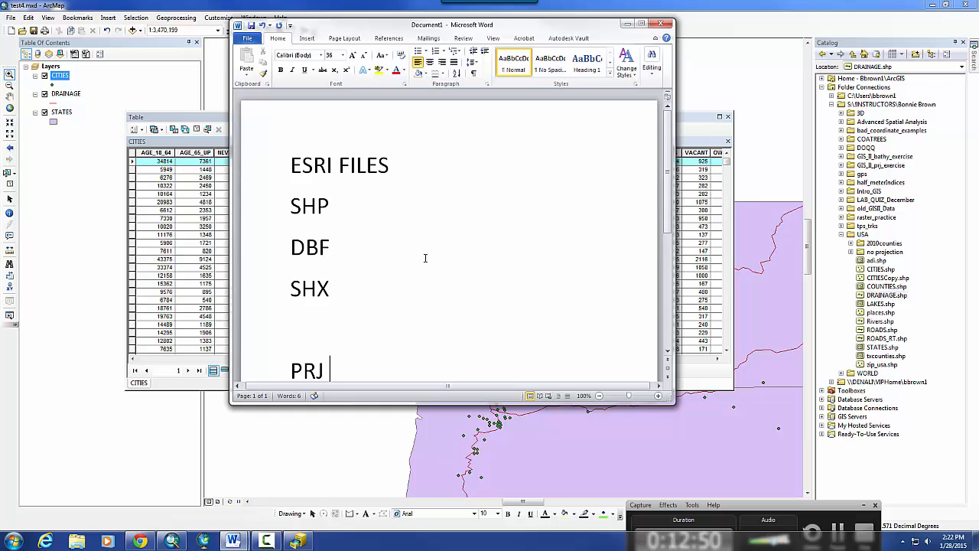
type("proje")
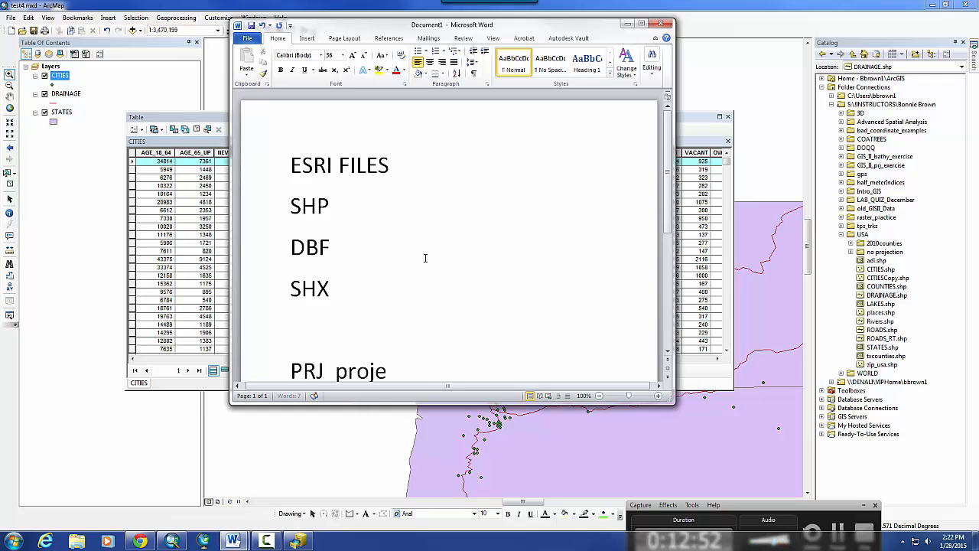
type("ction file -")
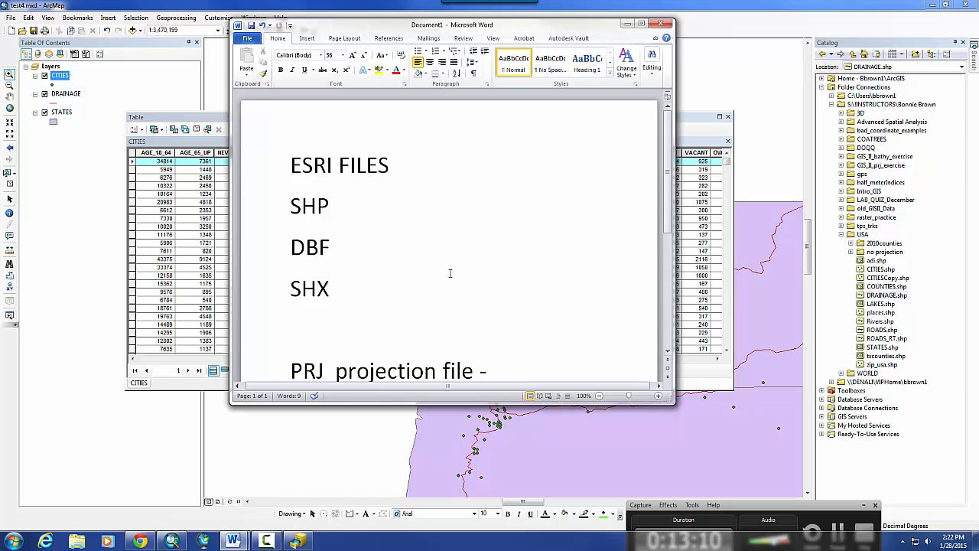
left_click(354, 424)
left_click_drag(603, 123, 949, 237)
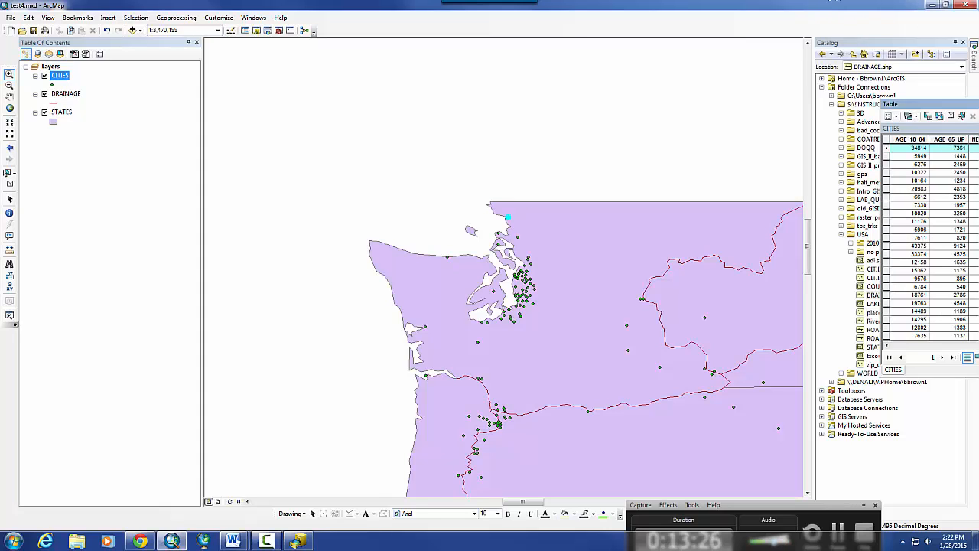
- Float the CITIES table back over the map and return to the Word notes
left_click_drag(922, 104, 423, 119)
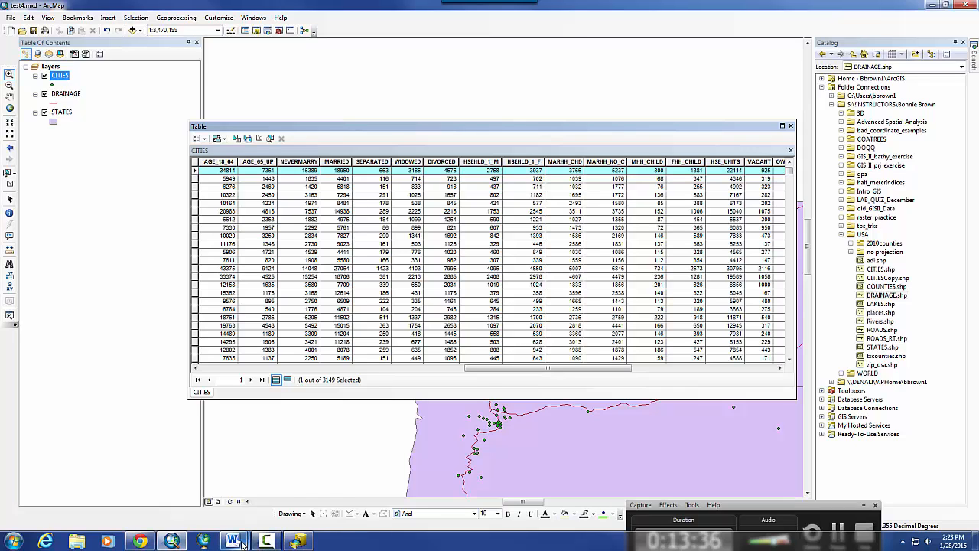
left_click(281, 505)
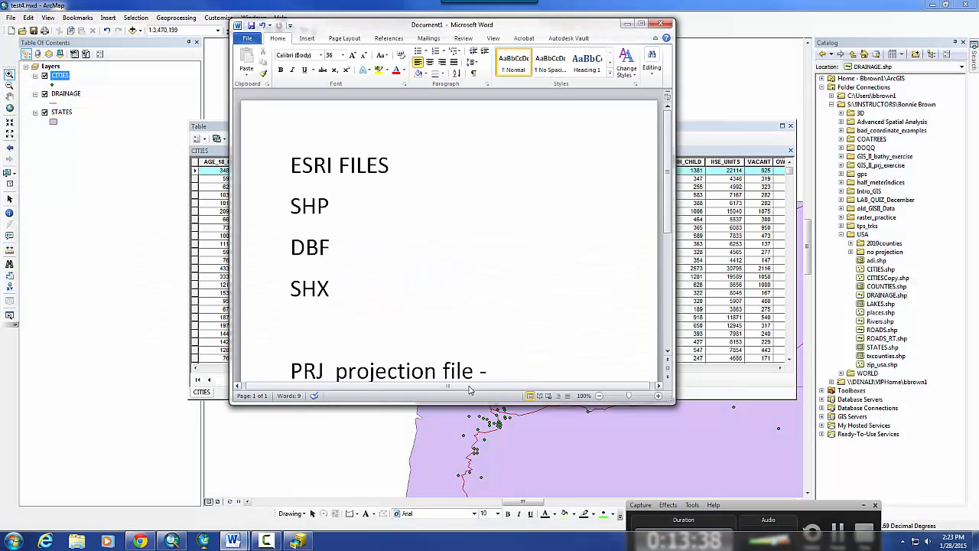
- Below the PRJ projection file line, type a new entry reading 'GDB - Geodatabase'
left_click(431, 320)
scroll(581, 344, "down", 2)
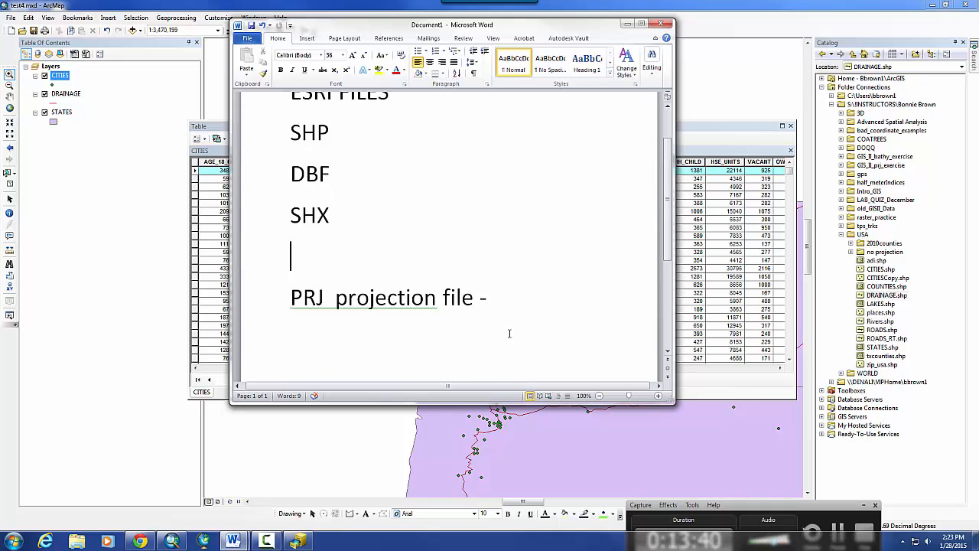
left_click(487, 345)
key("Return")
type("GDB")
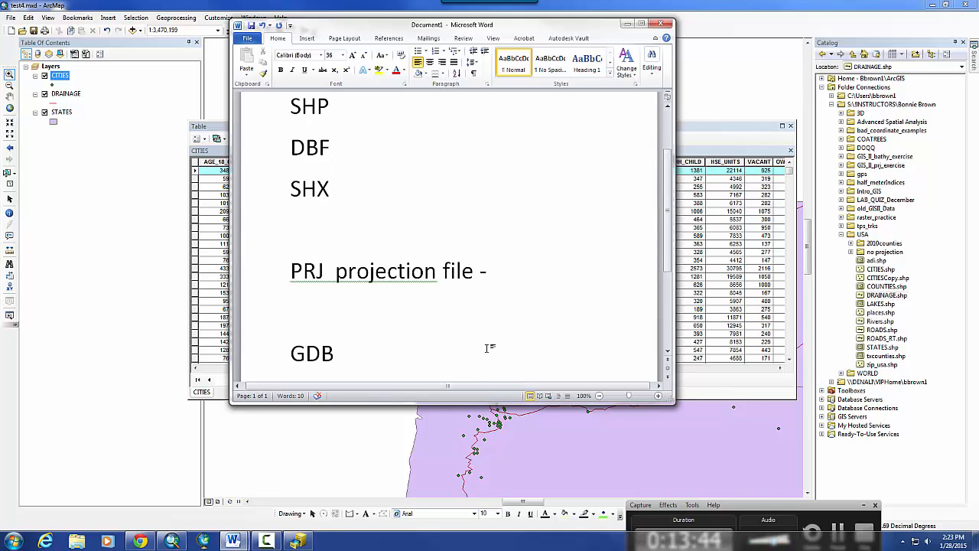
type(" - Geodatabase")
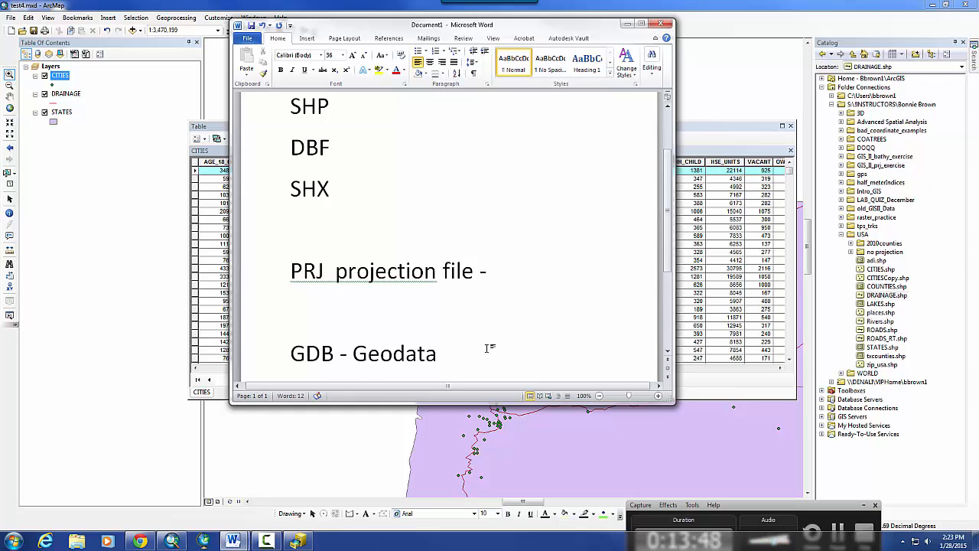